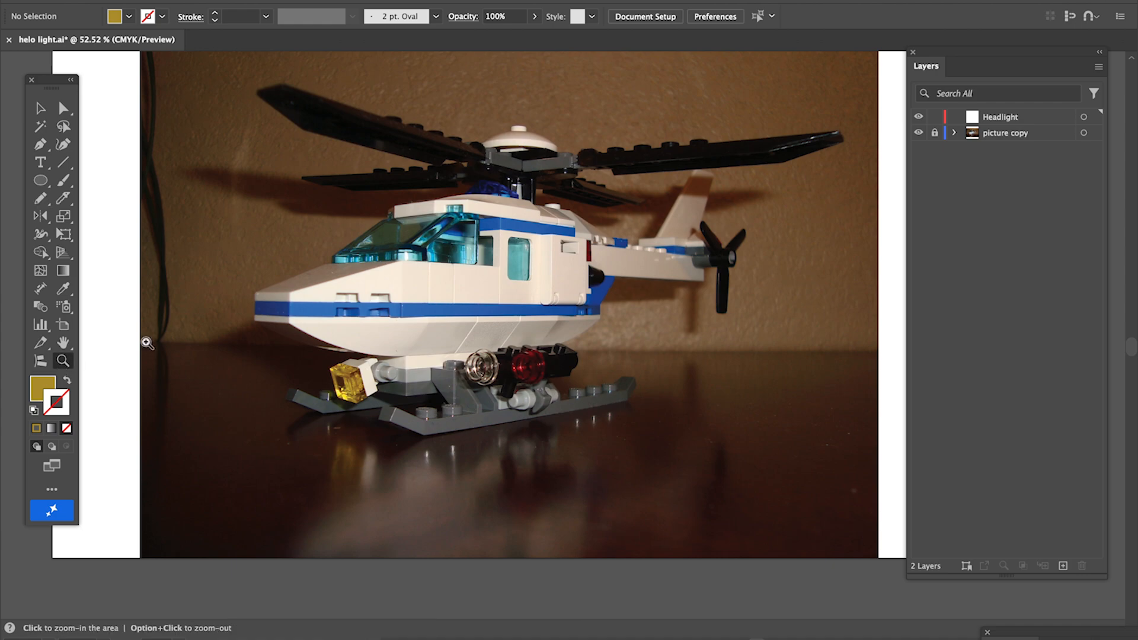
Trace the yellow headlight's hexagonal outline with the Pen tool on the Headlight layer, using a stroke with no fill
left_click(303, 325)
left_click_drag(393, 361, 551, 462)
left_click_drag(507, 597, 556, 457)
left_click_drag(492, 327, 554, 364)
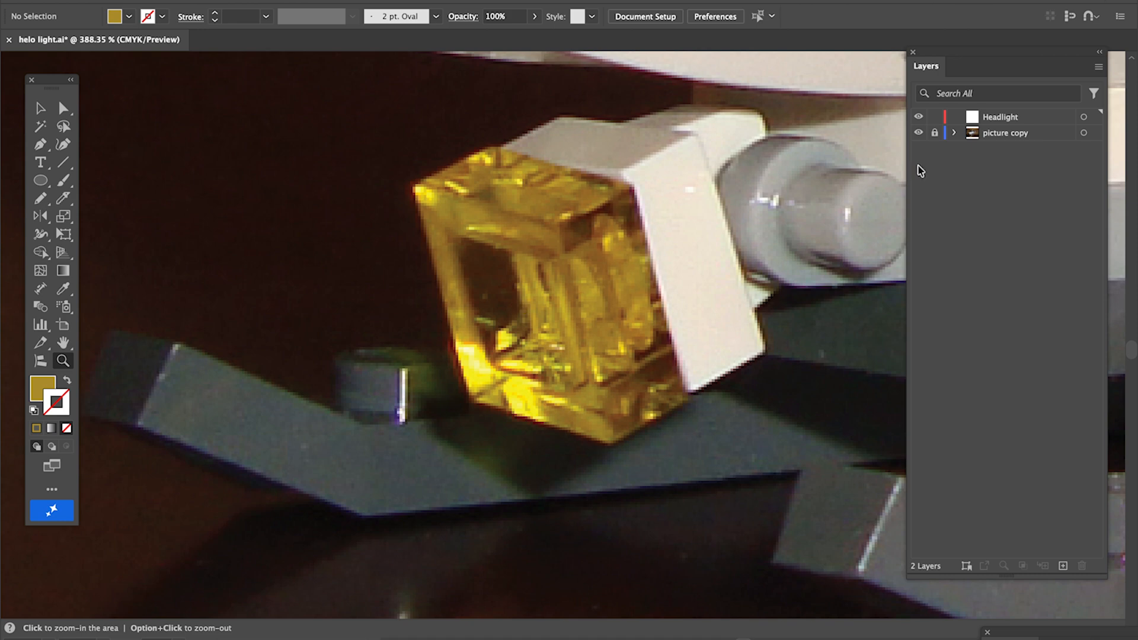
left_click(1036, 119)
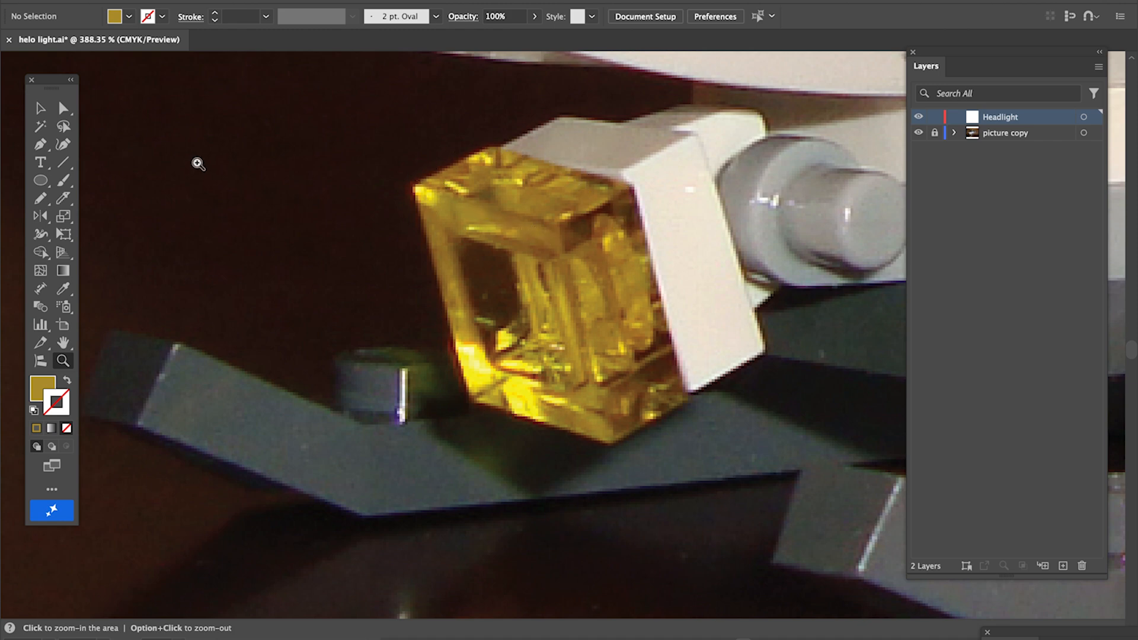
left_click(39, 145)
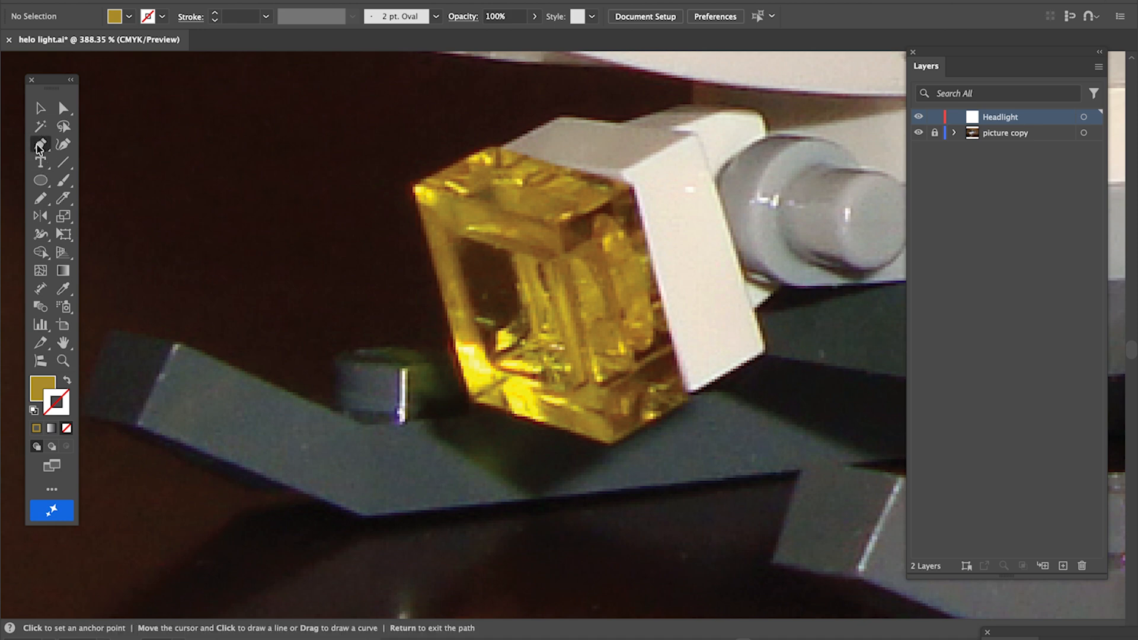
left_click(415, 188)
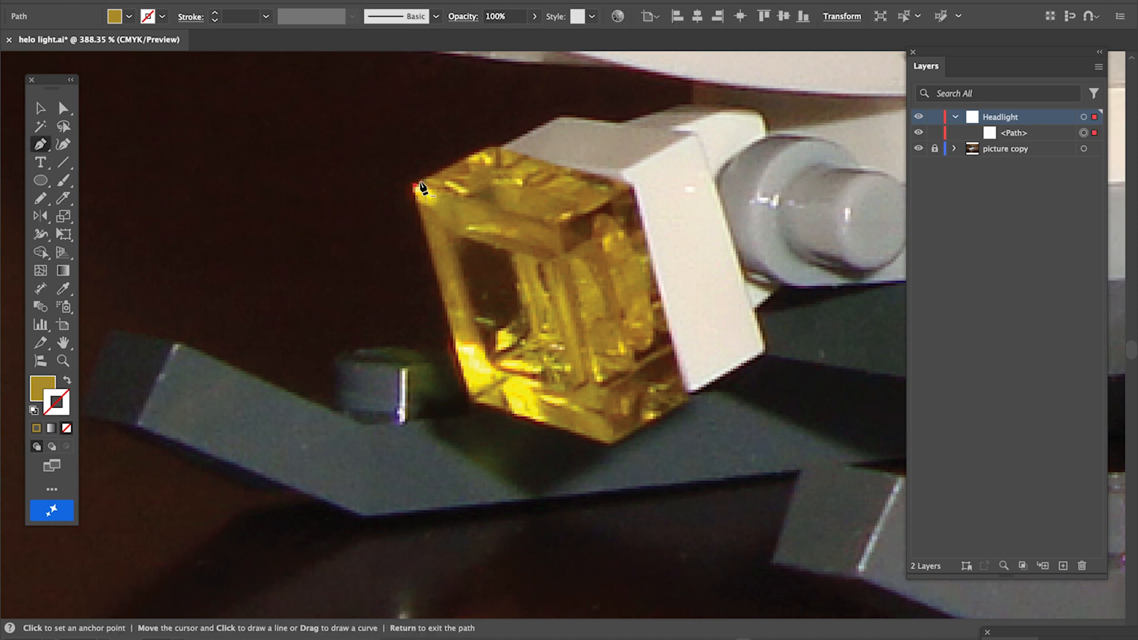
left_click(495, 146)
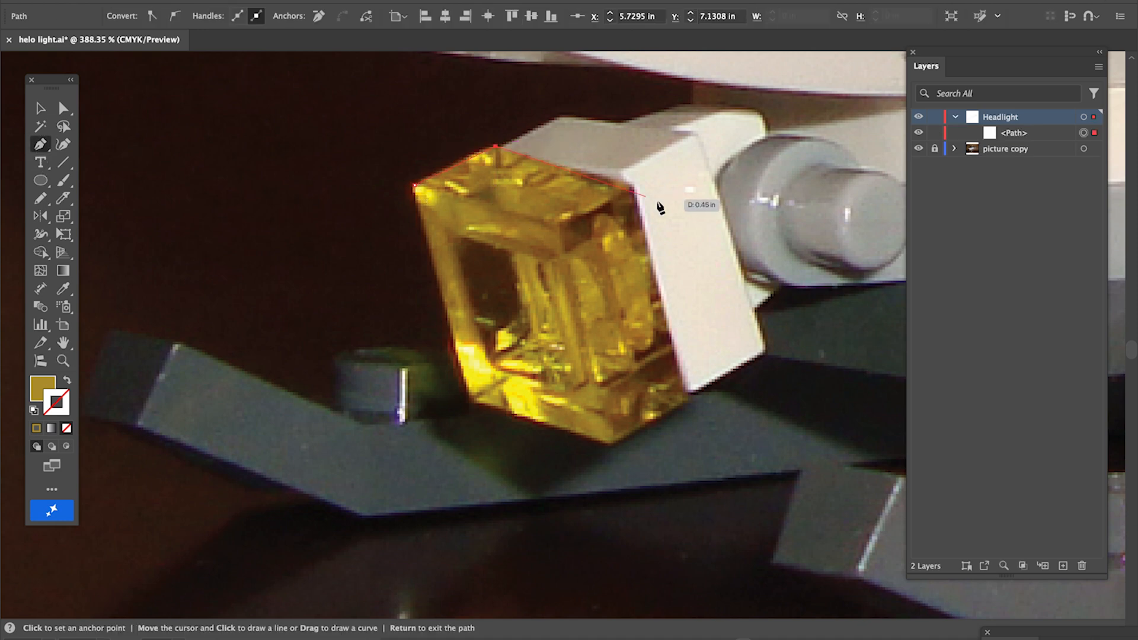
left_click(633, 185)
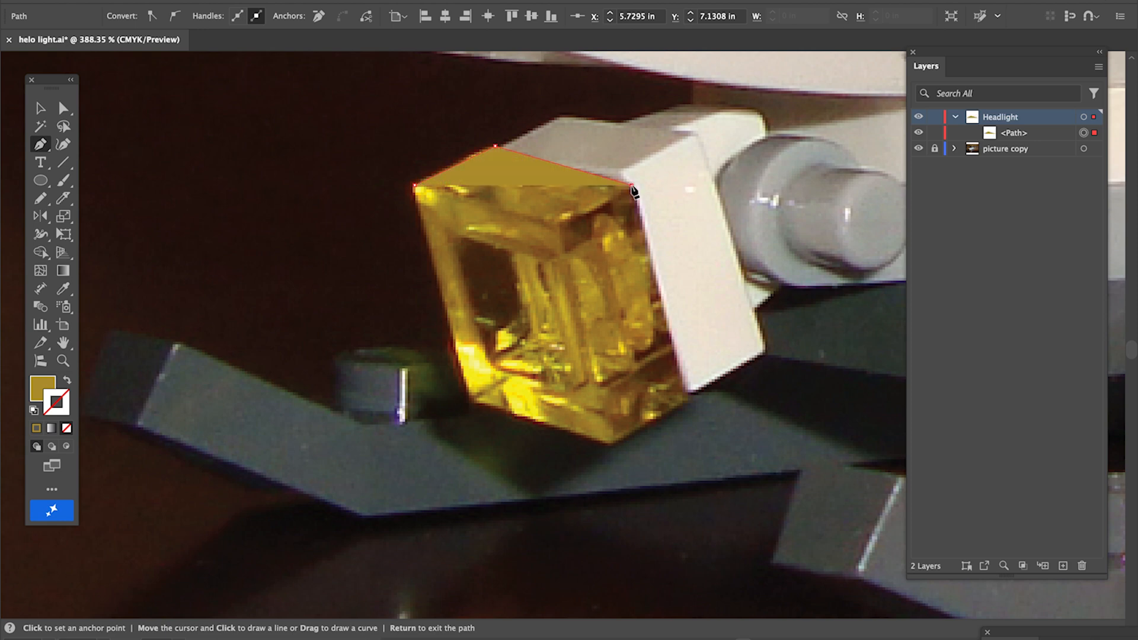
left_click(689, 394)
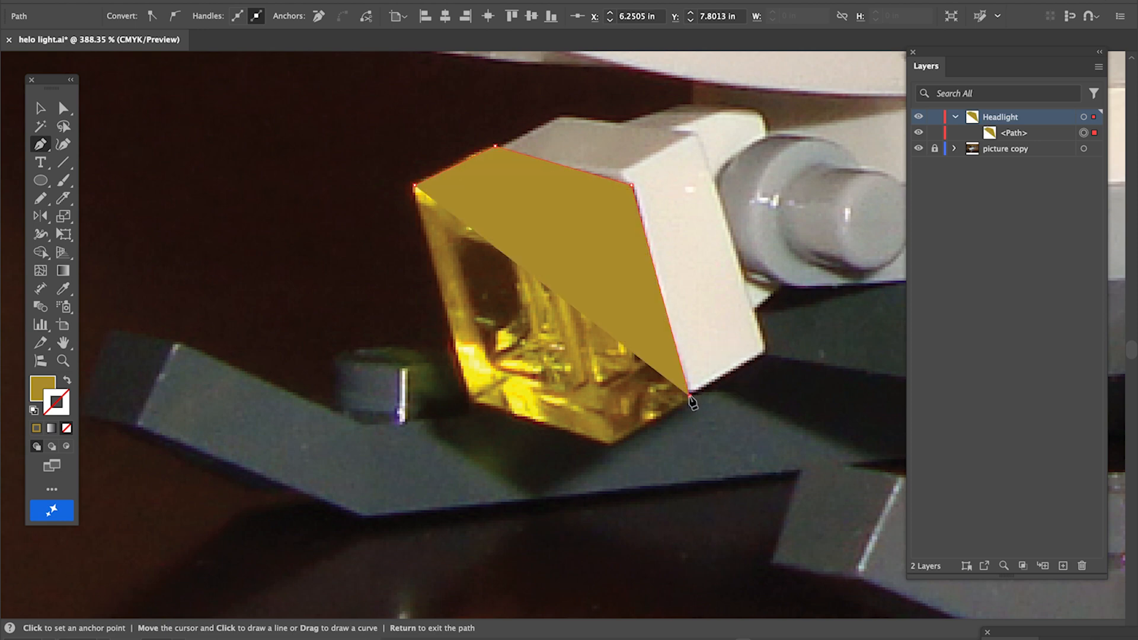
key("shift+x")
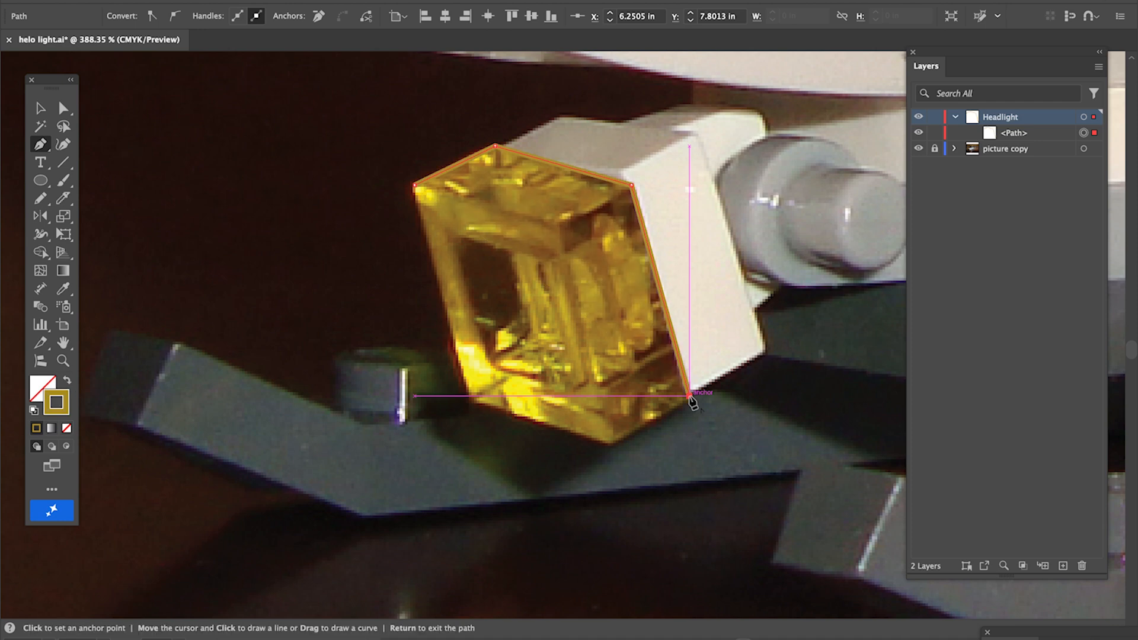
left_click(613, 444)
left_click(469, 403)
left_click(415, 187)
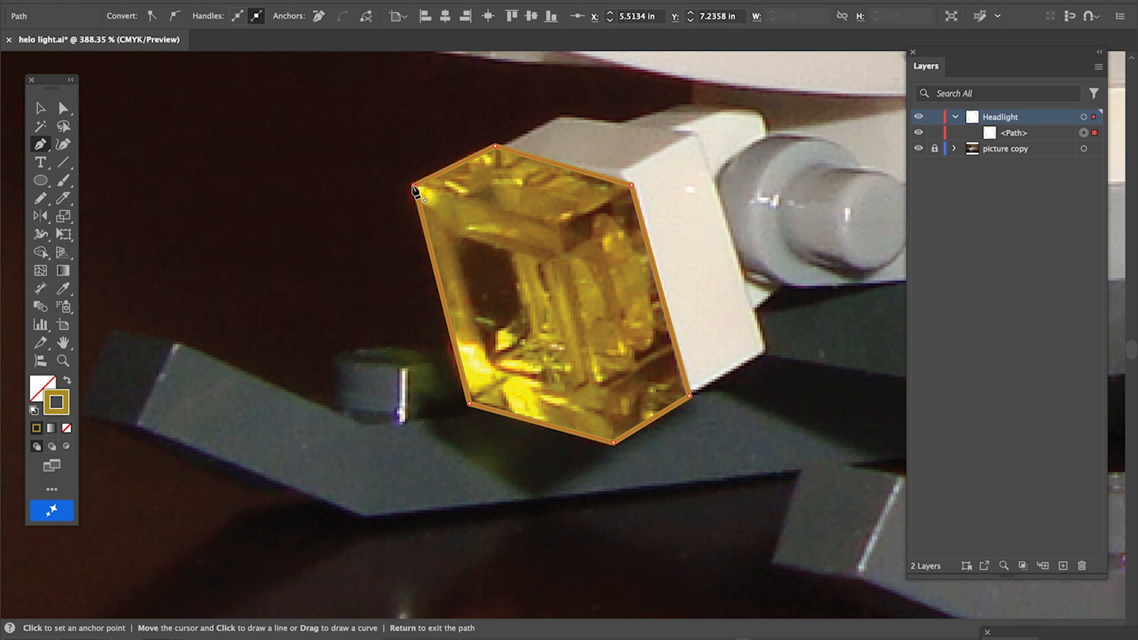
Fill the traced hexagon with a yellow sampled from the headlight using the Eyedropper, then hide the shape
key("i")
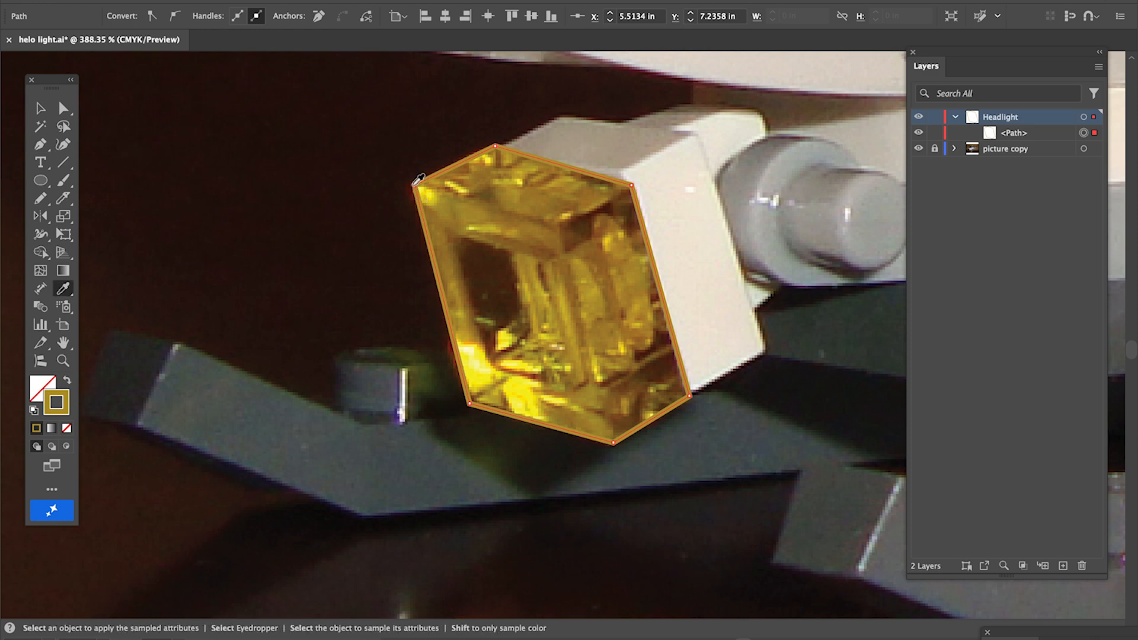
left_click(472, 206)
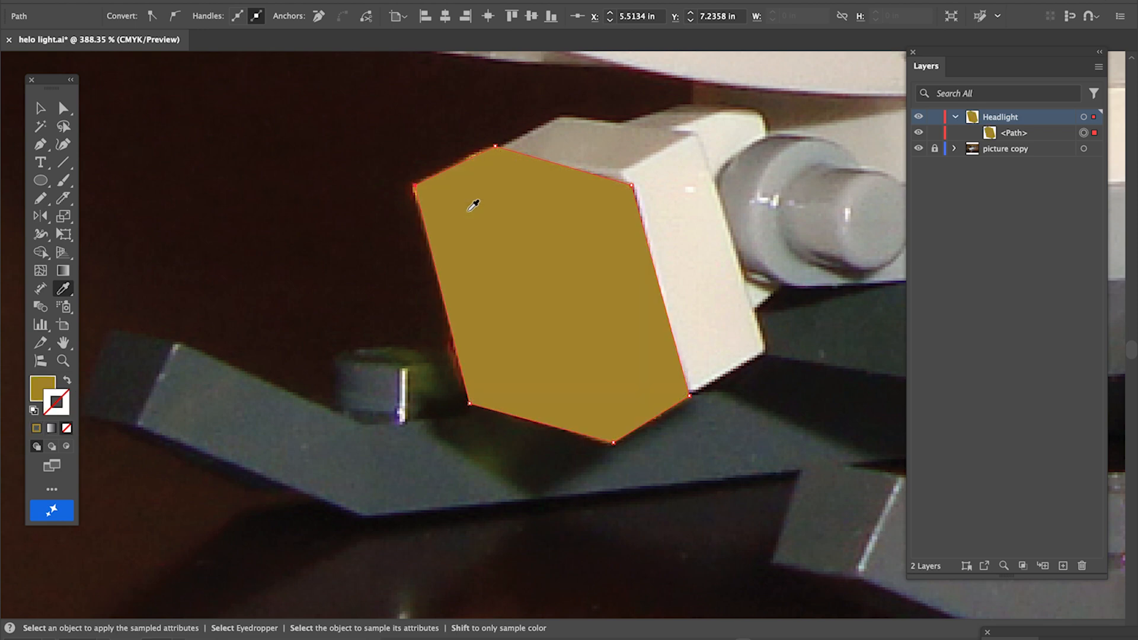
left_click(920, 134)
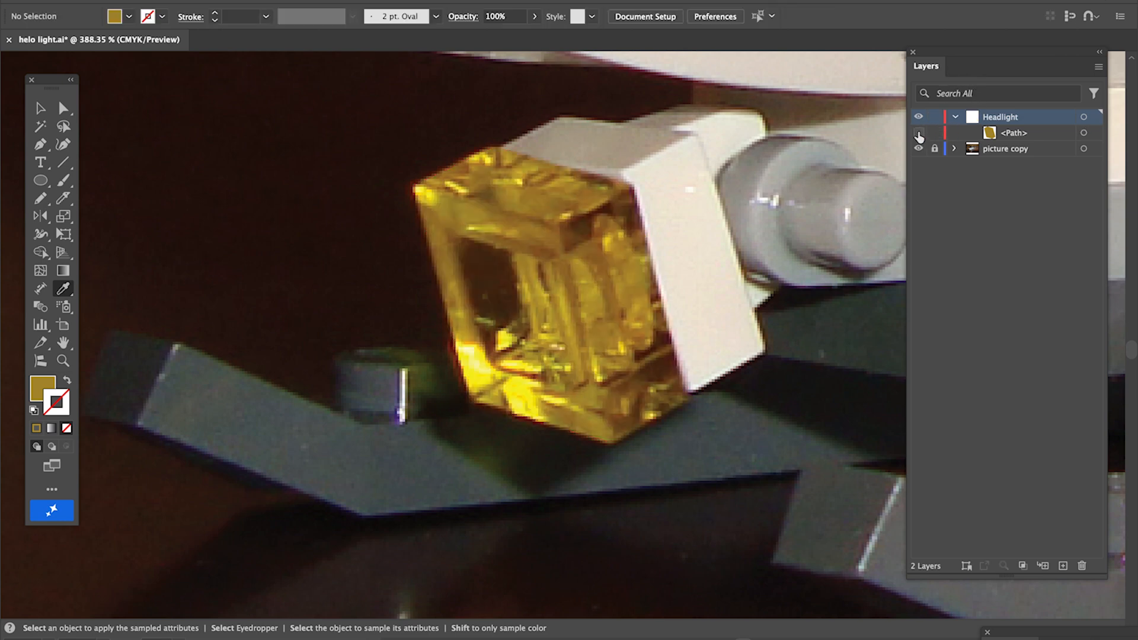
Draw a stroked, unfilled ellipse over the headlight's inner right face with the Ellipse tool
scroll(732, 258, "up", 3)
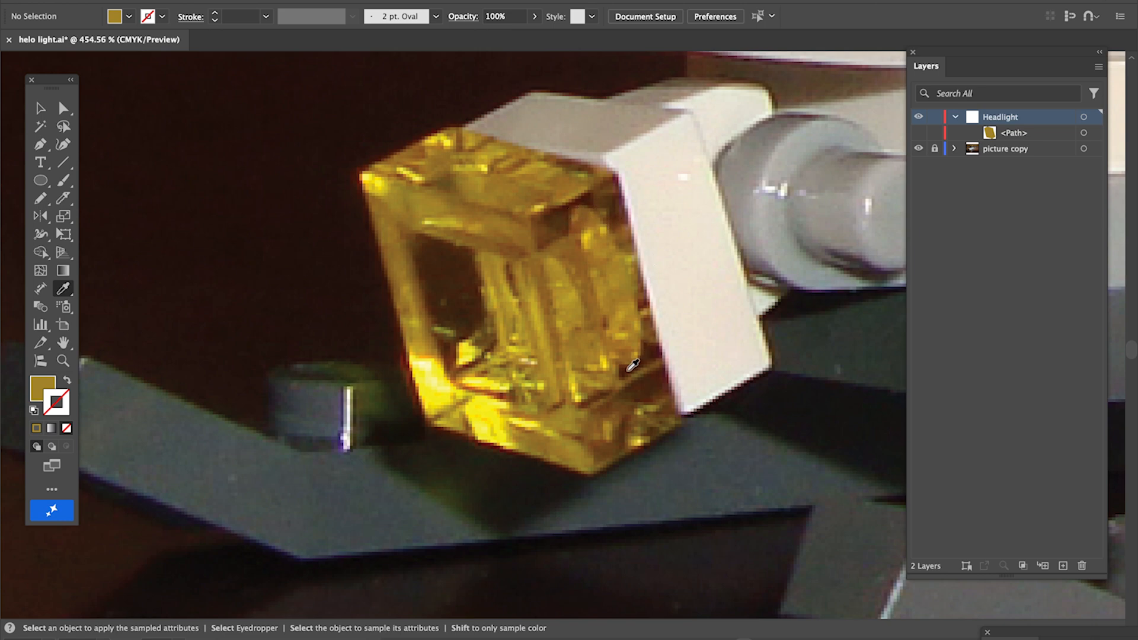
left_click(40, 186)
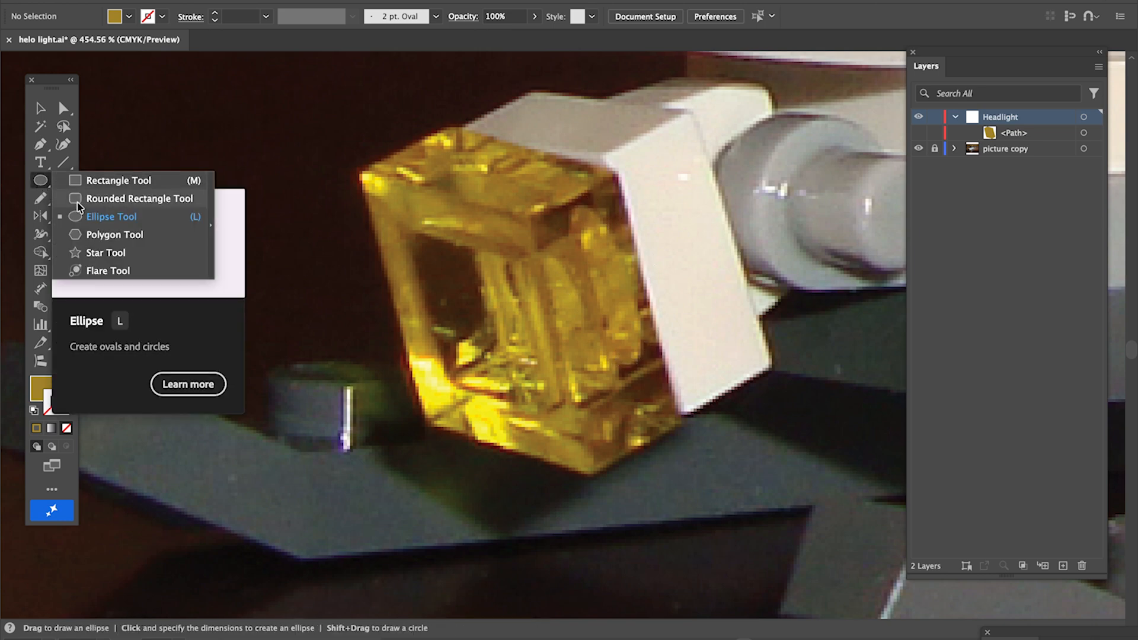
left_click(85, 218)
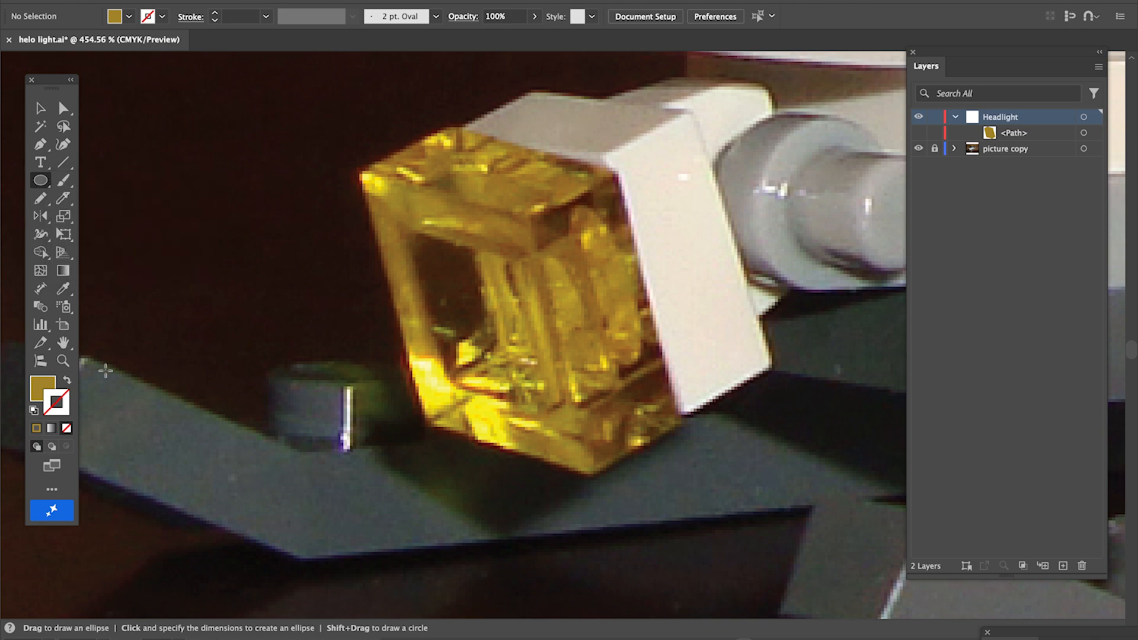
left_click(66, 382)
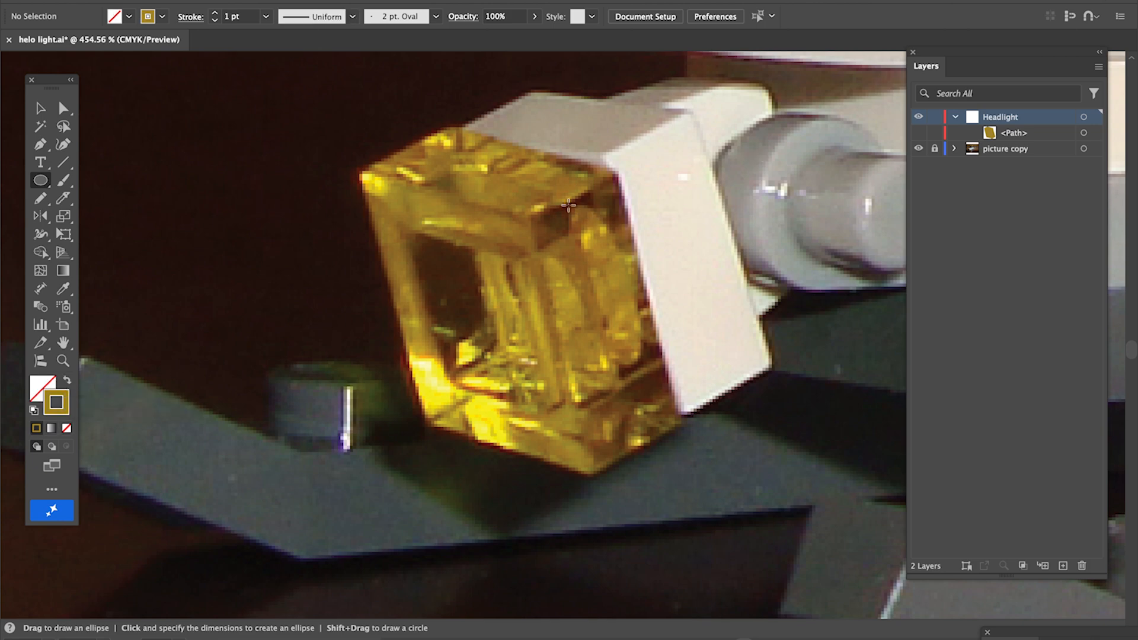
left_click_drag(563, 203, 651, 360)
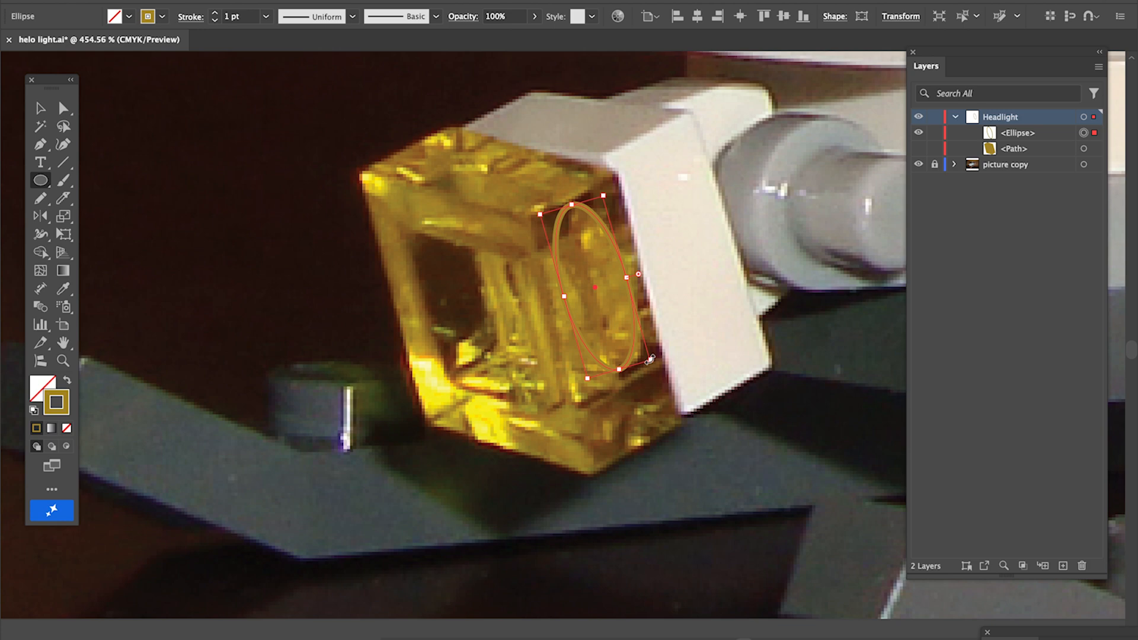
Reposition the ellipse on the headlight's inner face and fill it with a colour sampled from the photo
key("v")
left_click_drag(613, 238, 688, 194)
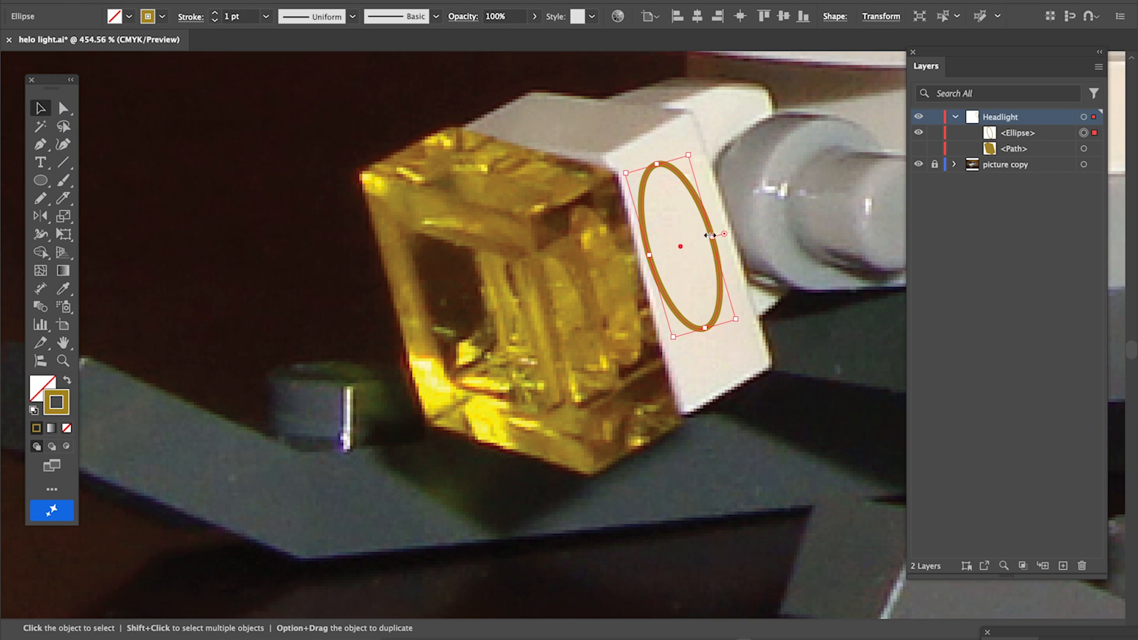
left_click_drag(707, 229, 628, 264)
left_click_drag(567, 296, 578, 291)
left_click_drag(582, 205, 583, 209)
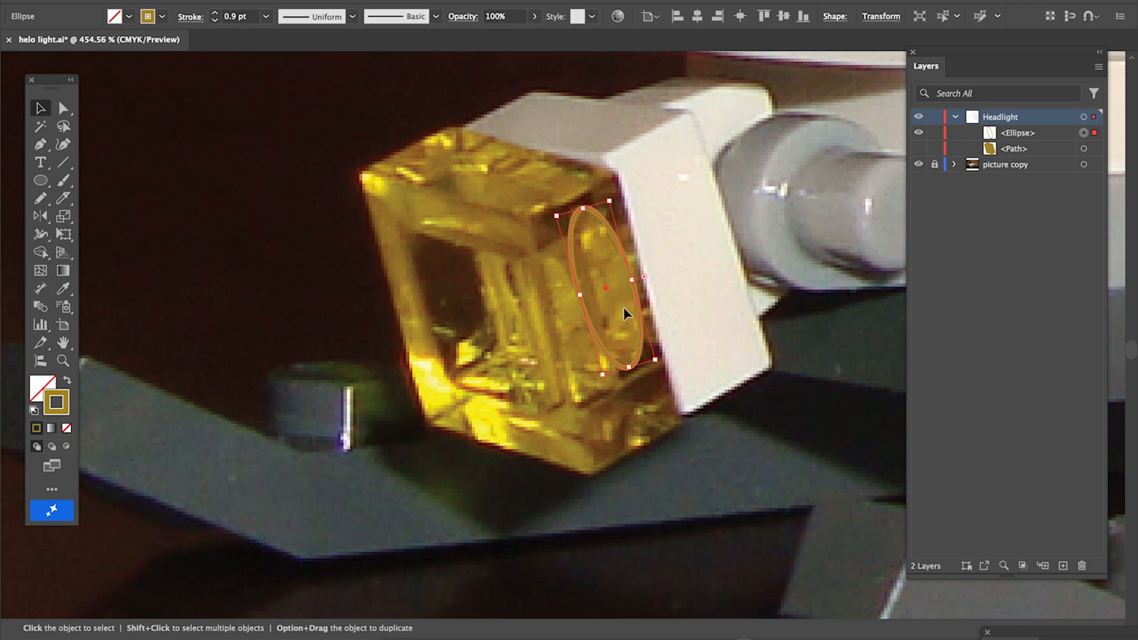
key("i")
left_click(604, 262)
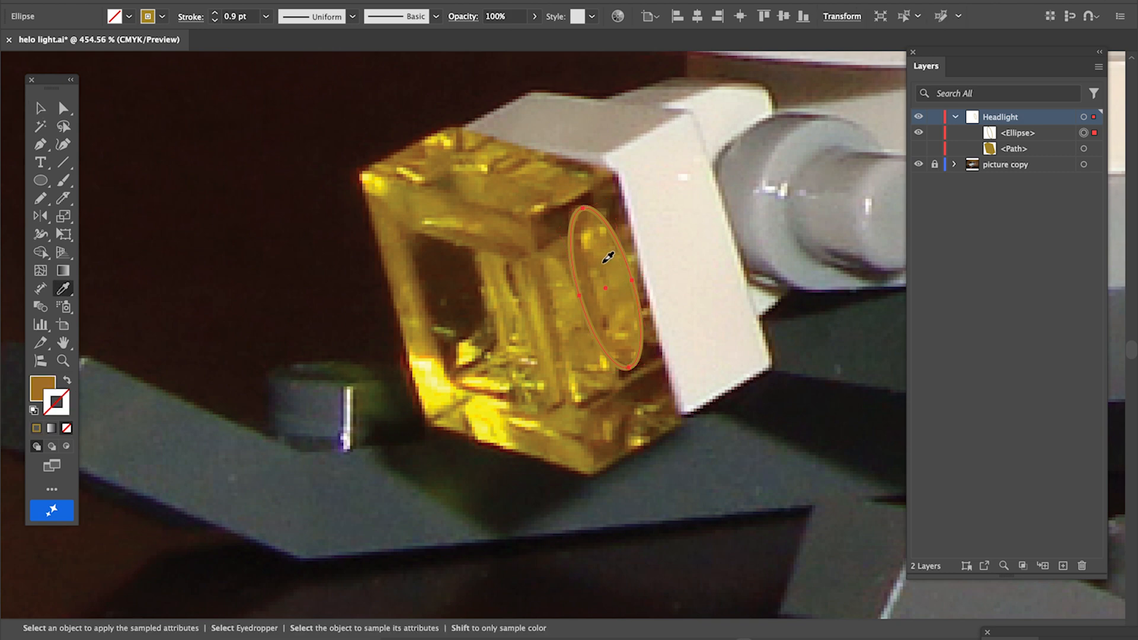
Toggle the hexagon shape's visibility to compare it with the photo, then hide the ellipse
left_click(918, 148)
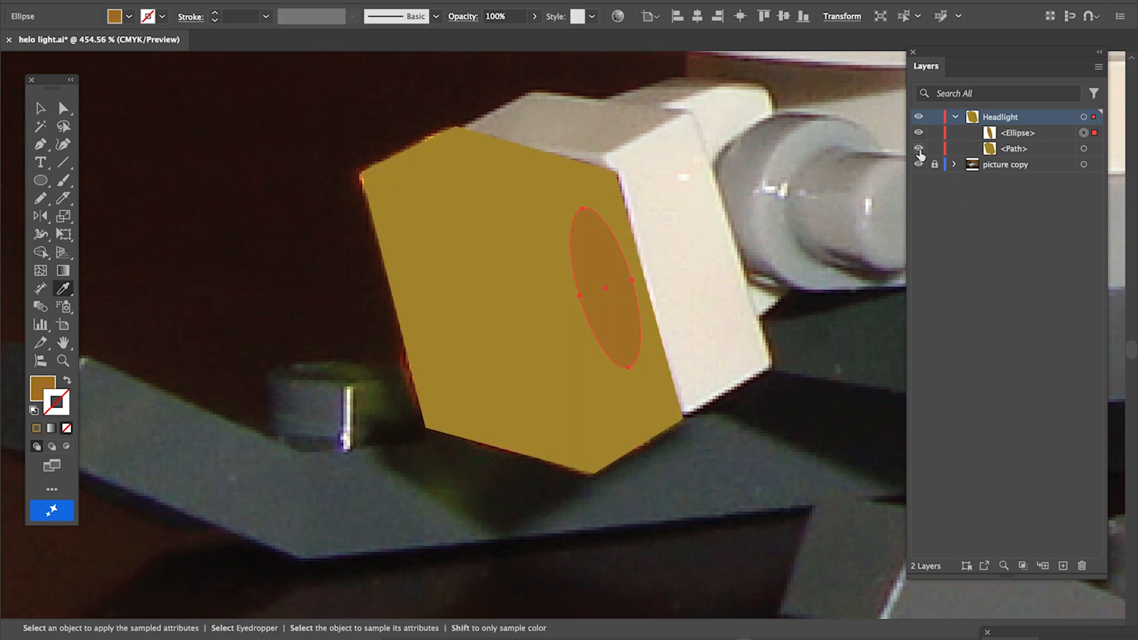
left_click(919, 148)
left_click(919, 149)
left_click(919, 150)
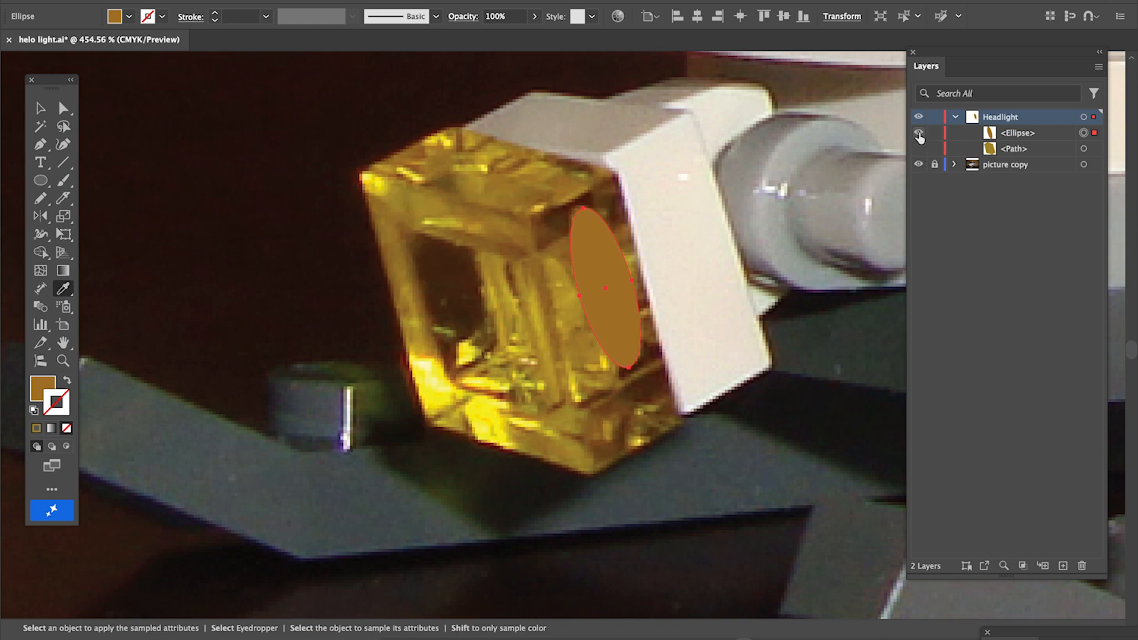
left_click(919, 134)
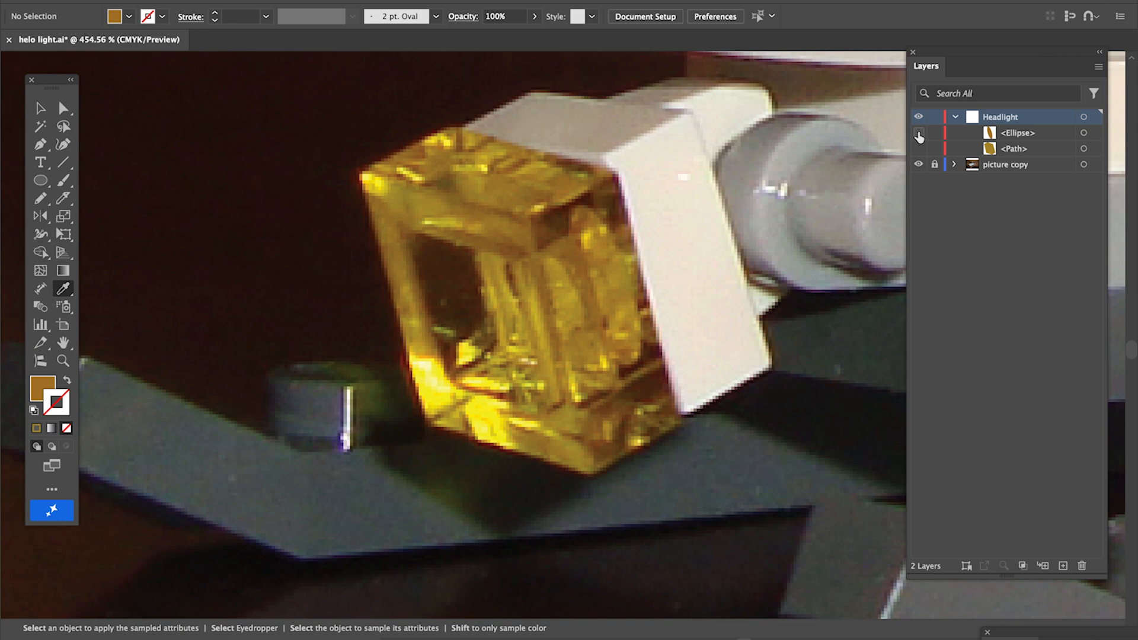
Set the Pencil tool options to keep new paths selected
key("n")
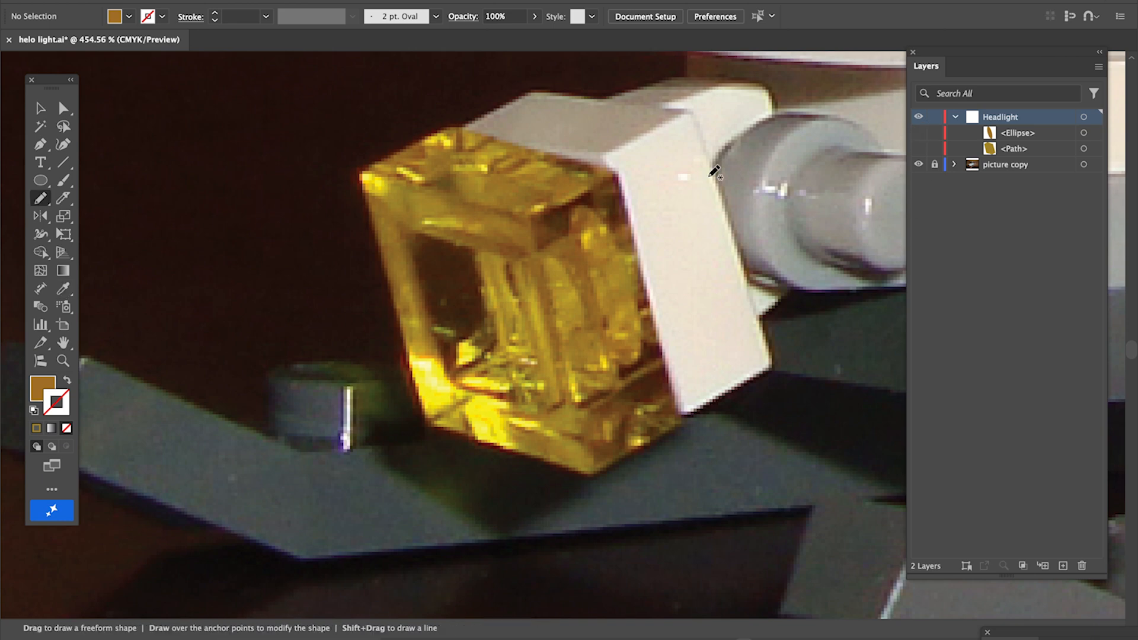
double_click(41, 201)
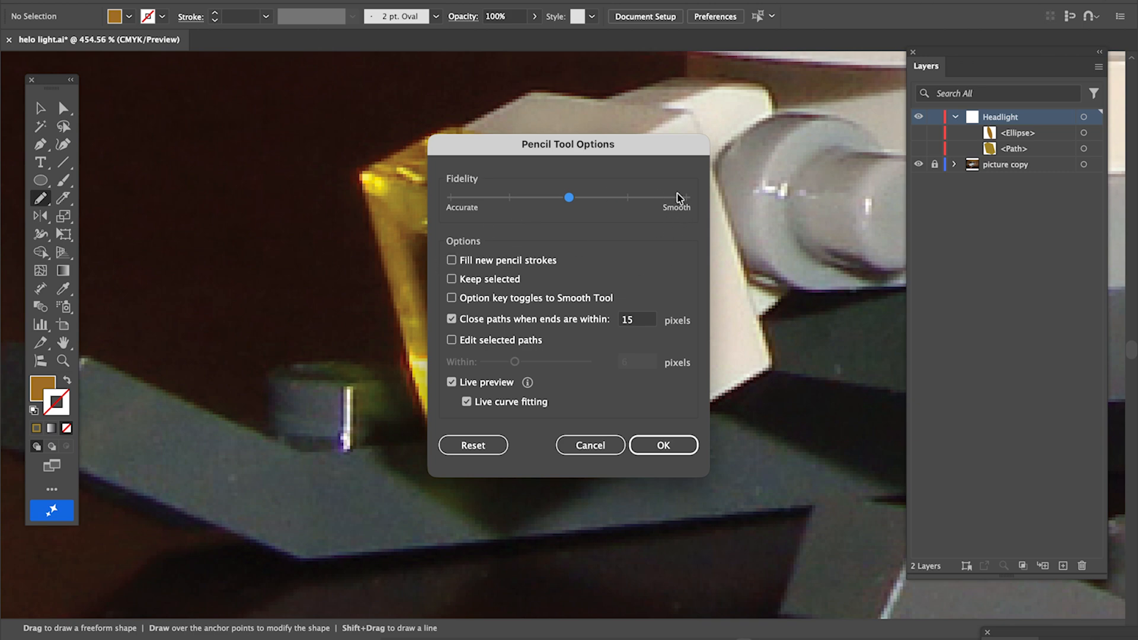
left_click(452, 283)
left_click(661, 446)
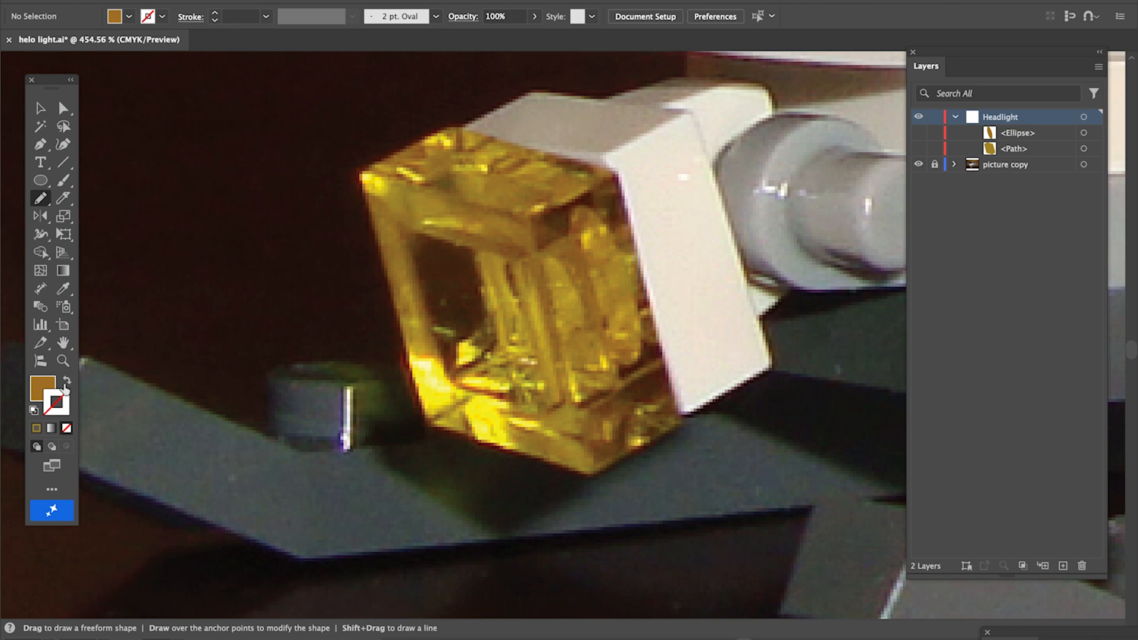
Draw a freeform shape over the headlight's dark left pane with the Pencil tool and fill it with a sampled colour
left_click(67, 383)
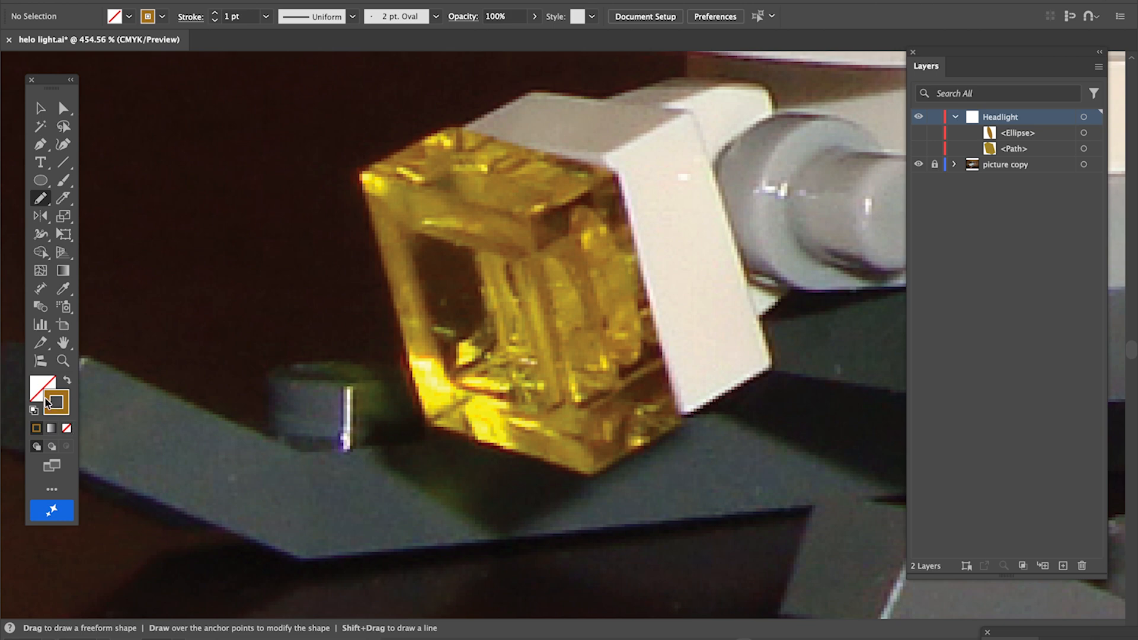
mouse_move(416, 233)
left_mouse_down()
mouse_move(411, 224)
mouse_move(427, 225)
mouse_move(480, 243)
mouse_move(489, 260)
mouse_move(503, 335)
mouse_move(450, 381)
mouse_move(415, 227)
left_mouse_up()
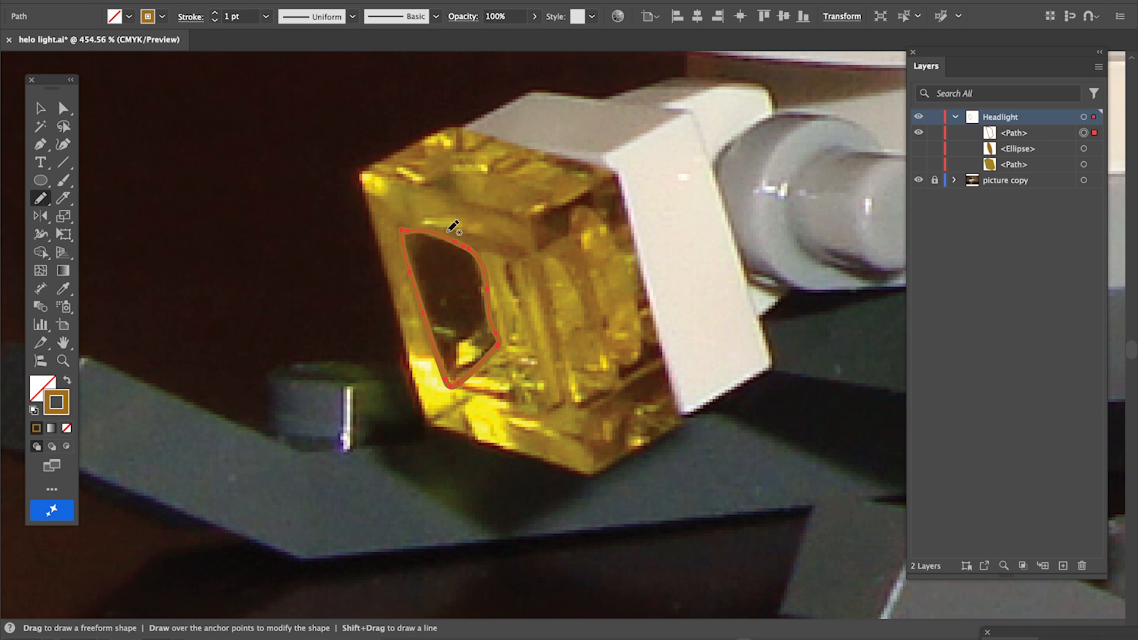
key("i")
left_click(446, 266)
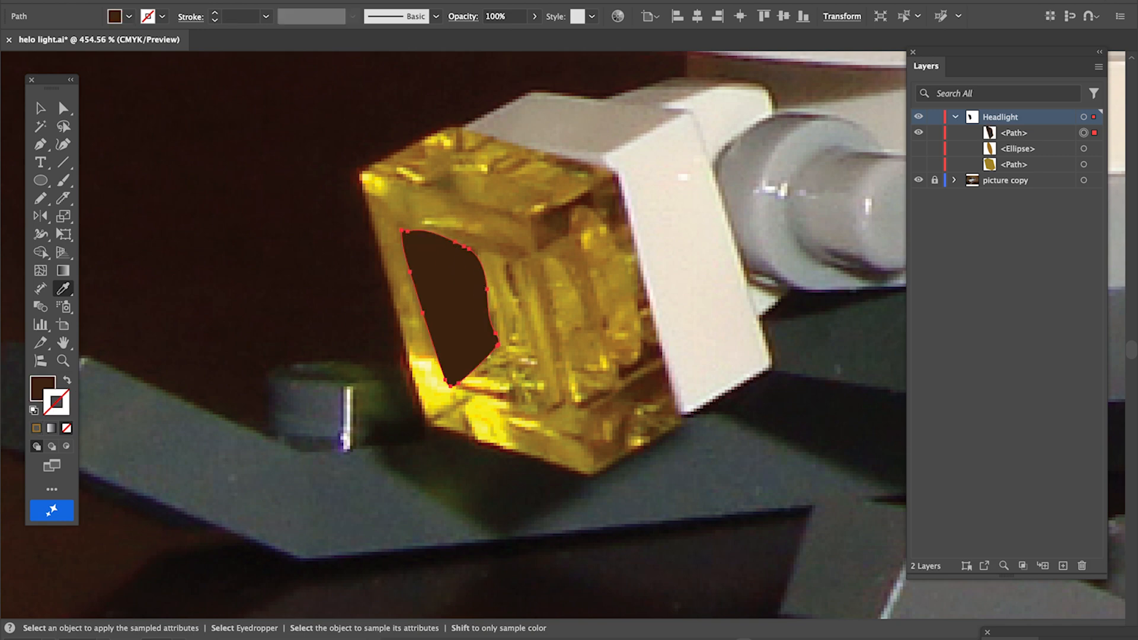
Undo the fill, resample a brown from near the headlight's upper-left edge into the shape, and hide it
left_click(133, 0)
left_click(172, 0)
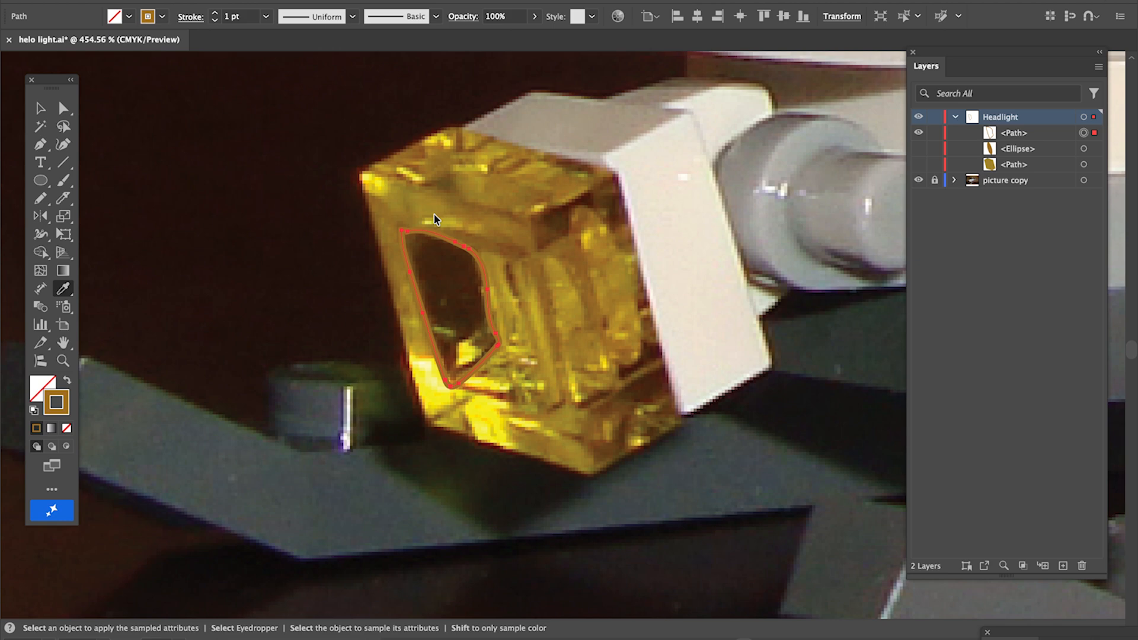
left_click(424, 245)
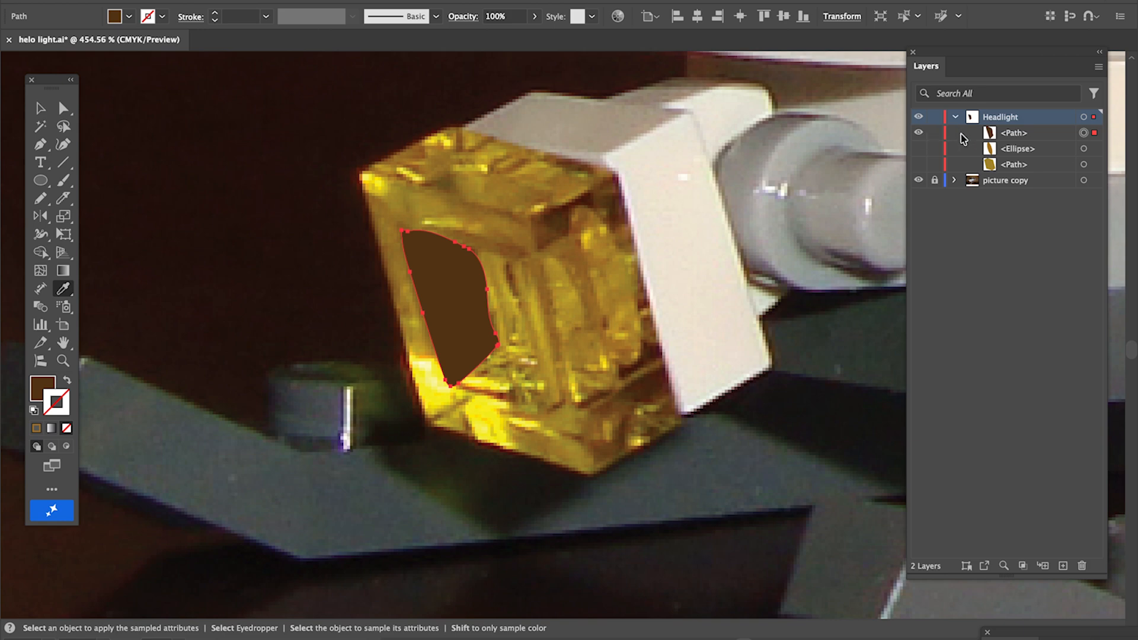
left_click(919, 134)
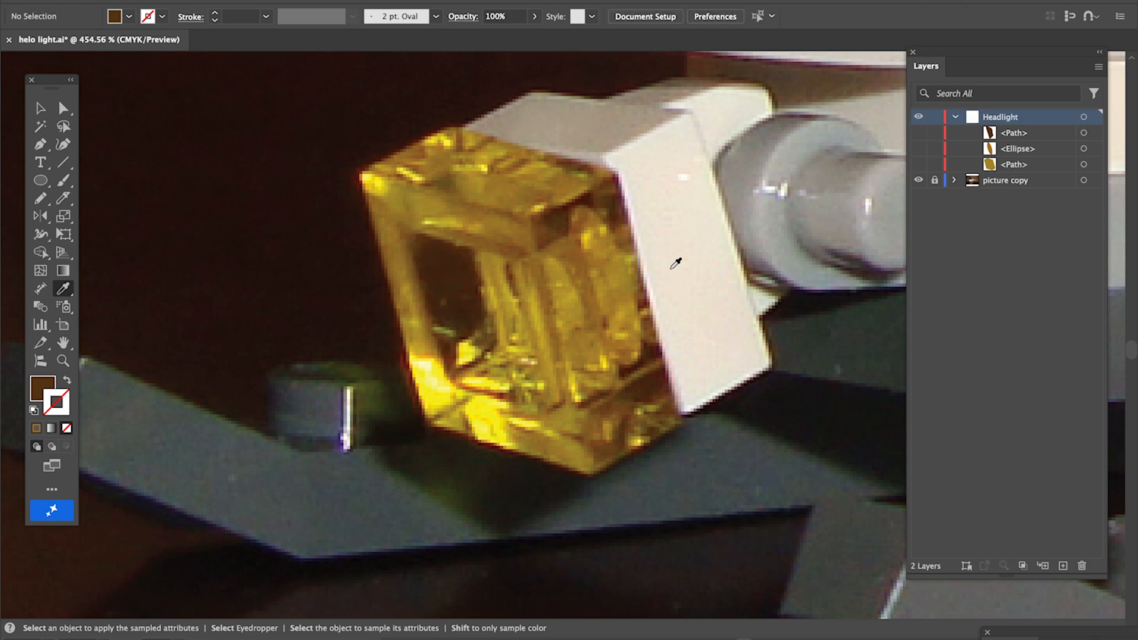
Draw a shape over the headlight's lower-right dark corner with the Pencil tool, fill it with a sampled dark brown, and hide it
key("n")
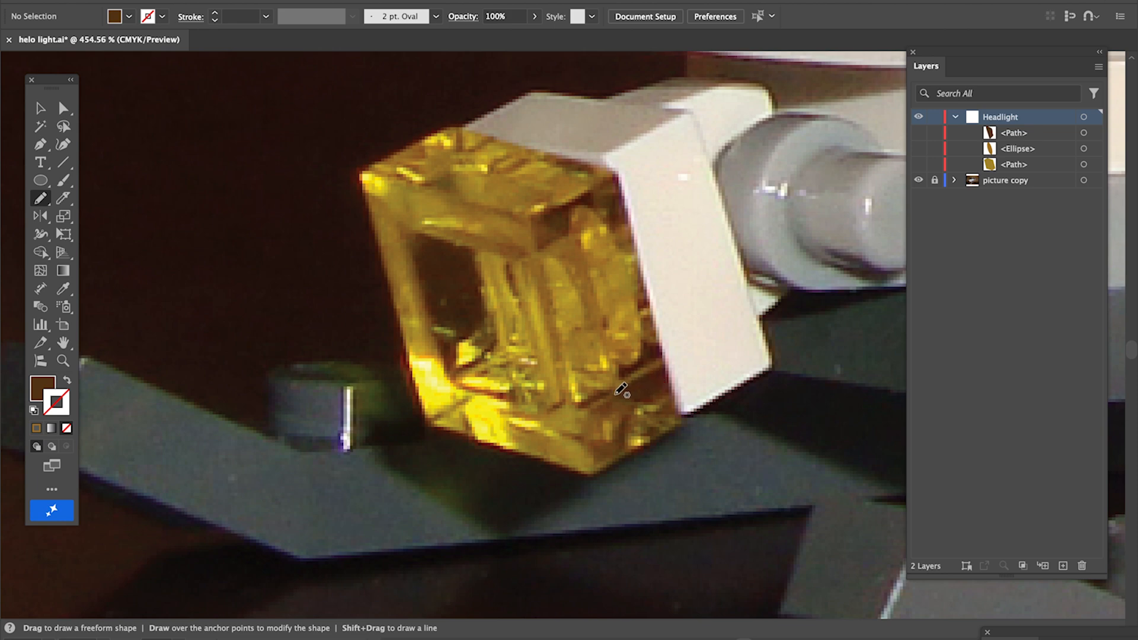
mouse_move(615, 394)
left_mouse_down()
mouse_move(663, 367)
mouse_move(677, 416)
mouse_move(648, 416)
mouse_move(663, 408)
mouse_move(619, 389)
left_mouse_up()
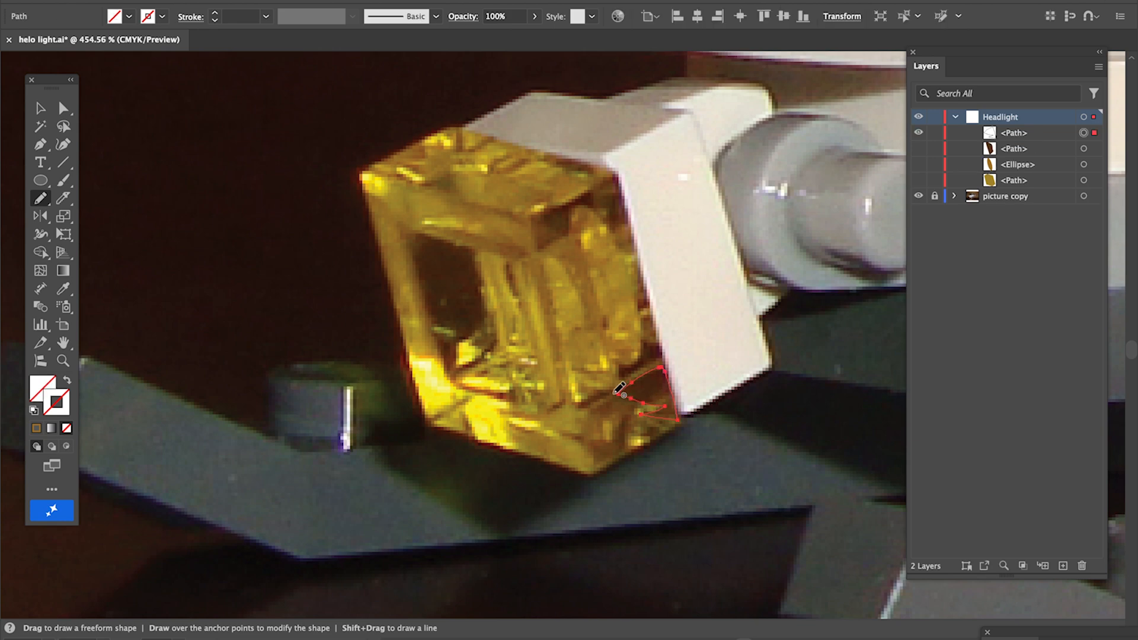
key("i")
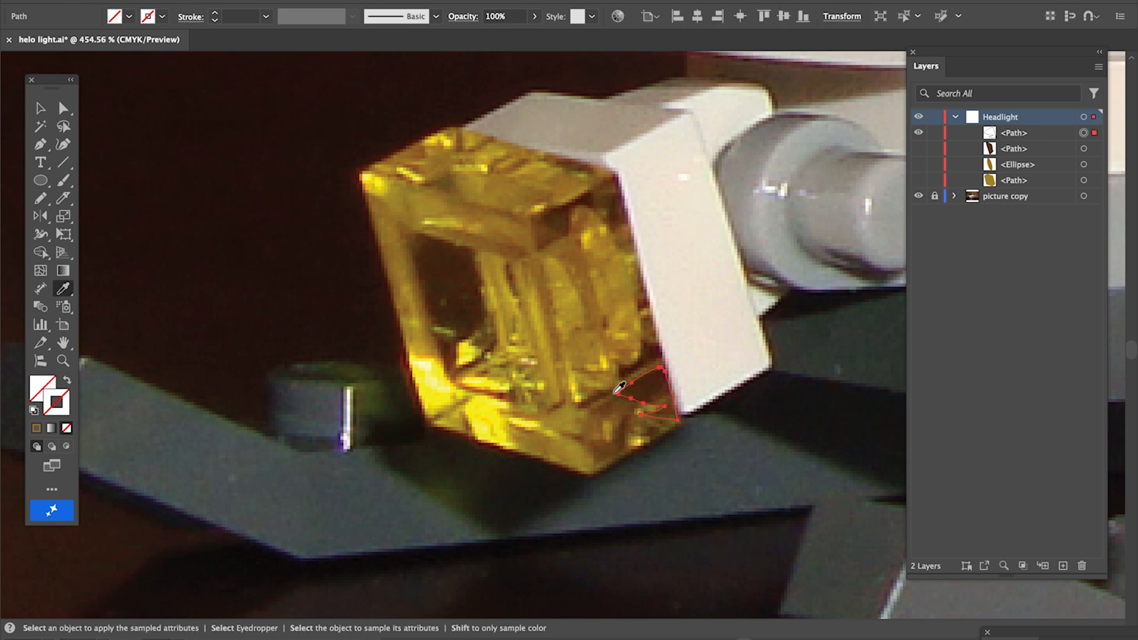
left_click(655, 380)
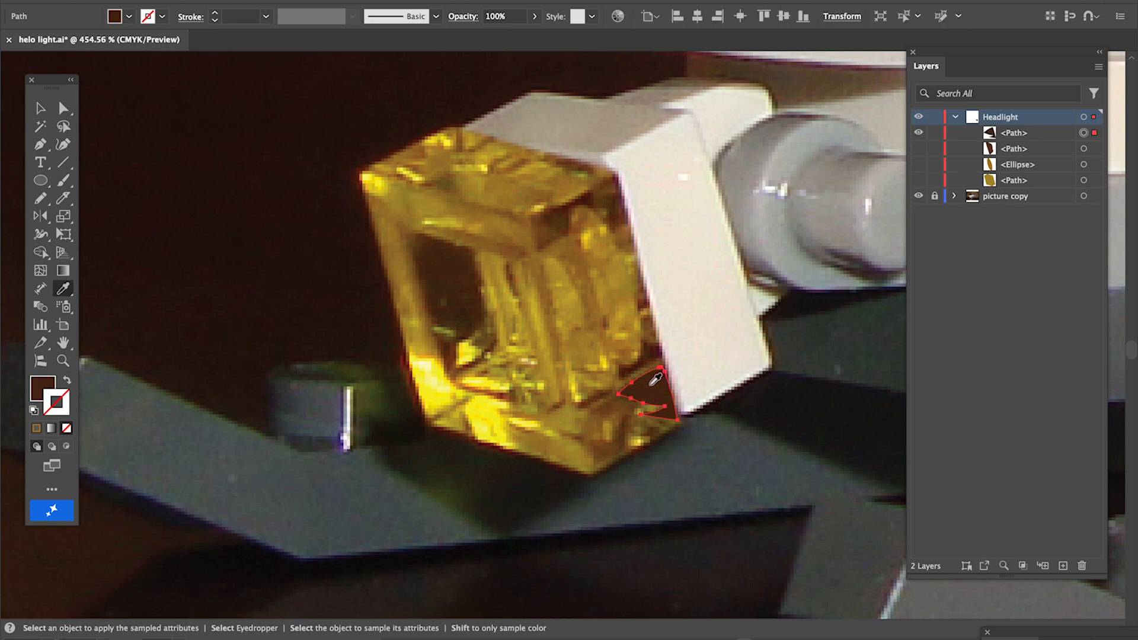
left_click(920, 134)
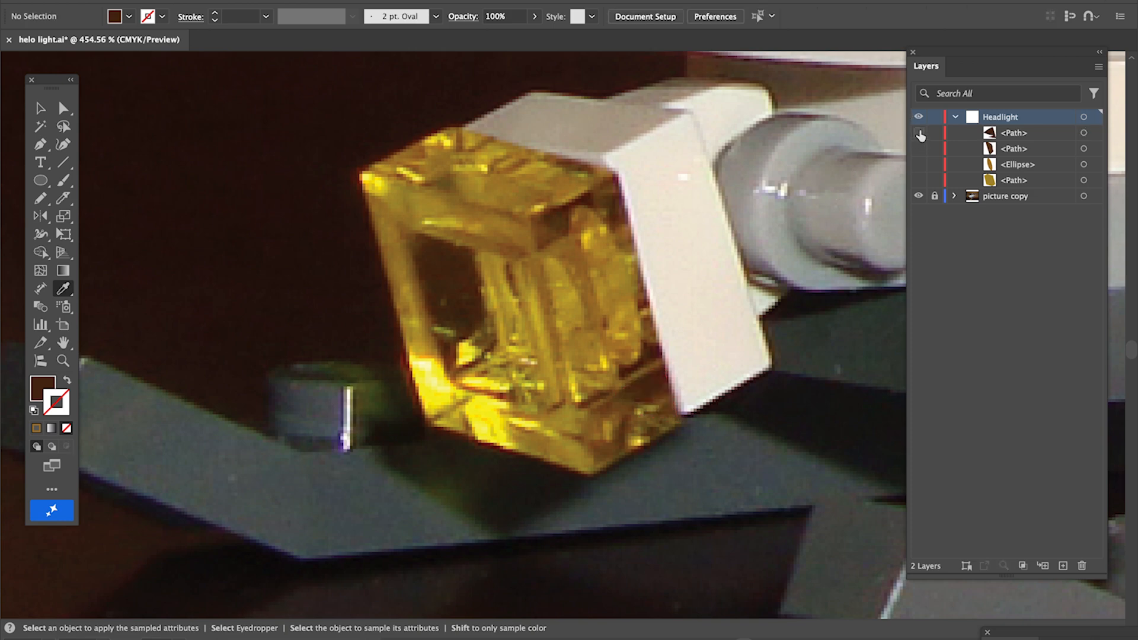
Draw a small shape along the headlight's inner right edge and fill it with a sampled dark colour
key("n")
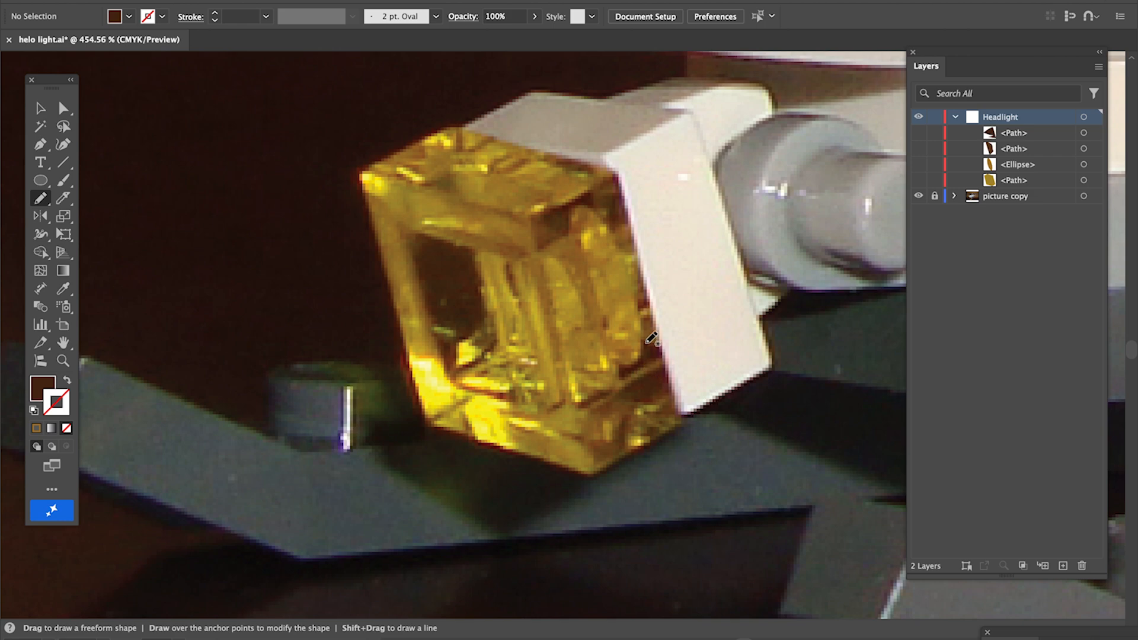
mouse_move(644, 340)
left_mouse_down()
mouse_move(656, 340)
mouse_move(620, 376)
mouse_move(649, 360)
mouse_move(642, 339)
left_mouse_up()
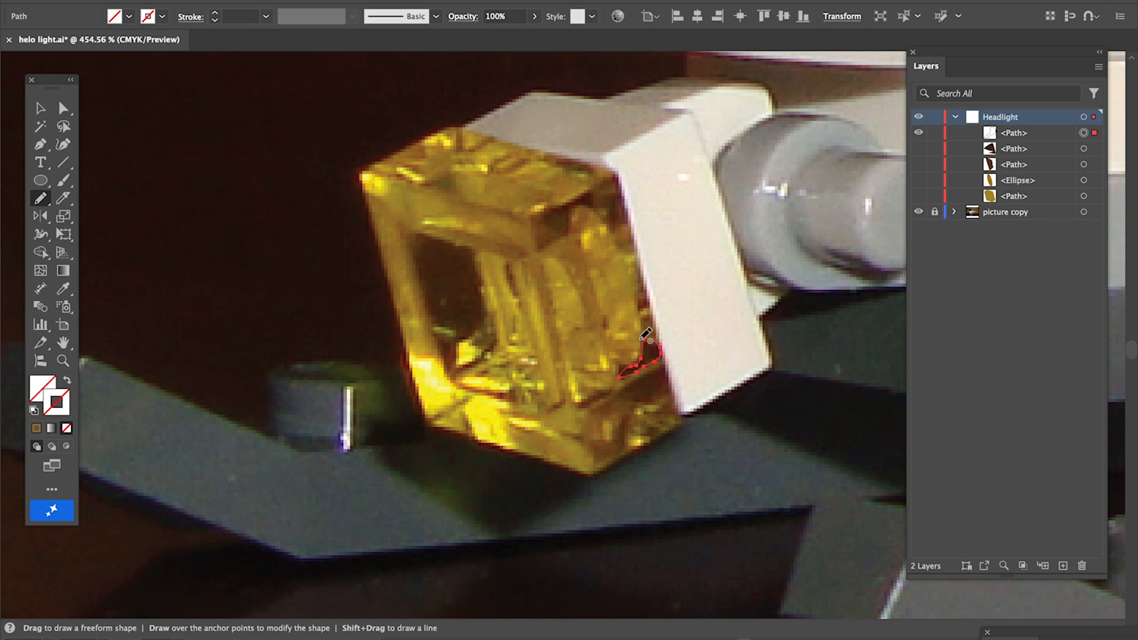
key("i")
left_click(650, 353)
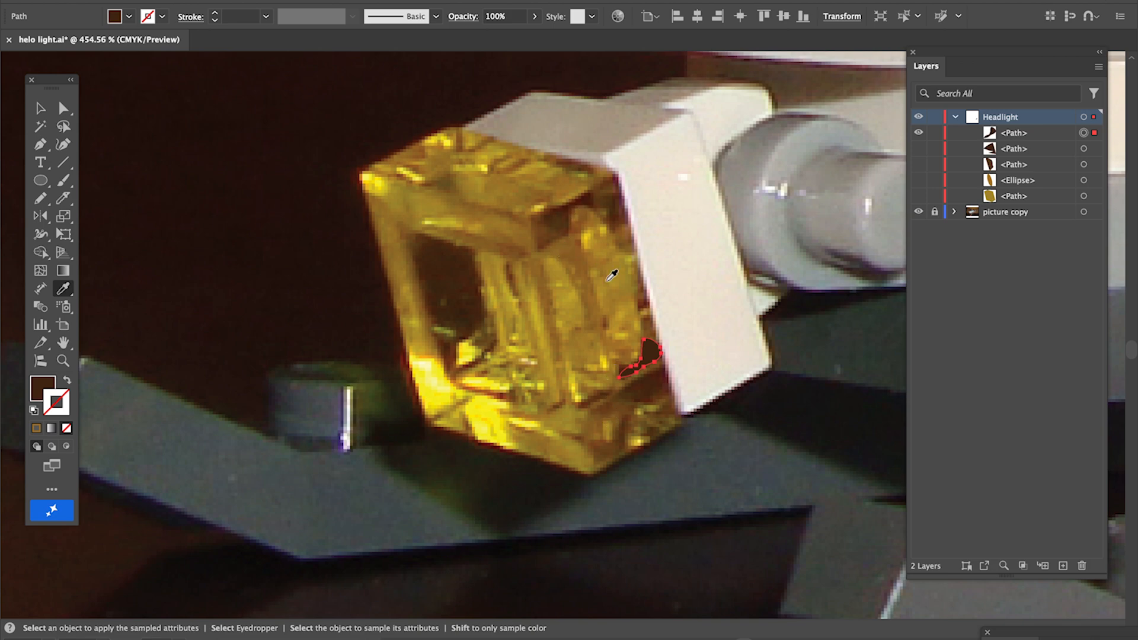
Draw a shape under the headlight's upper-right rim, fill it with a sampled dark tone, and hide the new shapes
key("n")
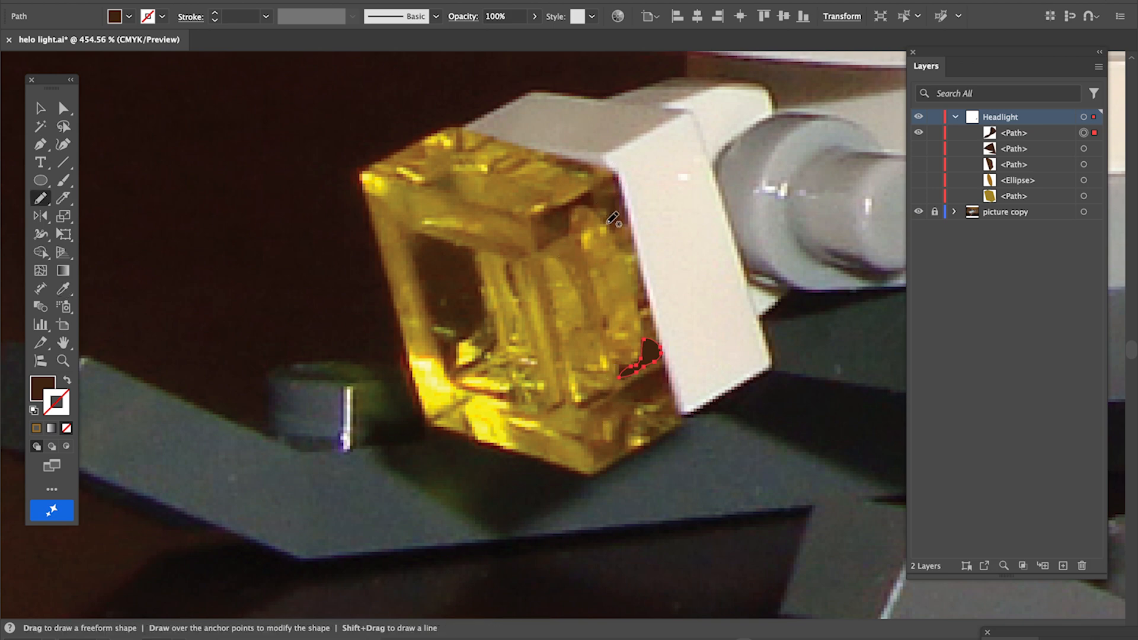
mouse_move(605, 220)
left_mouse_down()
mouse_move(578, 207)
mouse_move(542, 243)
mouse_move(536, 221)
mouse_move(546, 205)
mouse_move(598, 194)
mouse_move(604, 219)
left_mouse_up()
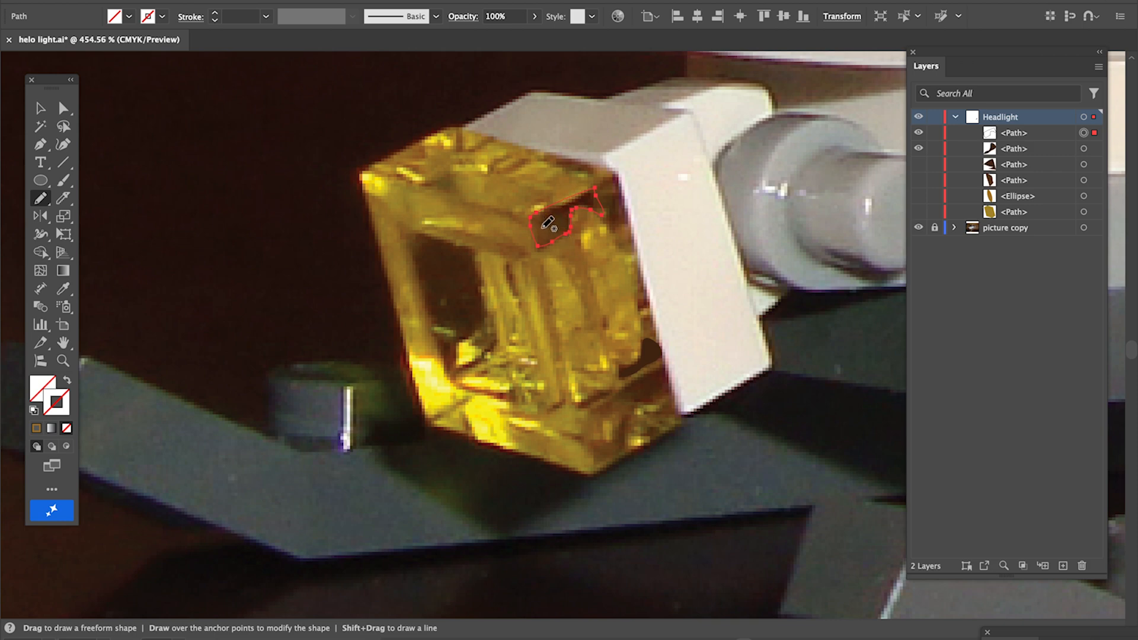
key("i")
left_click(552, 211)
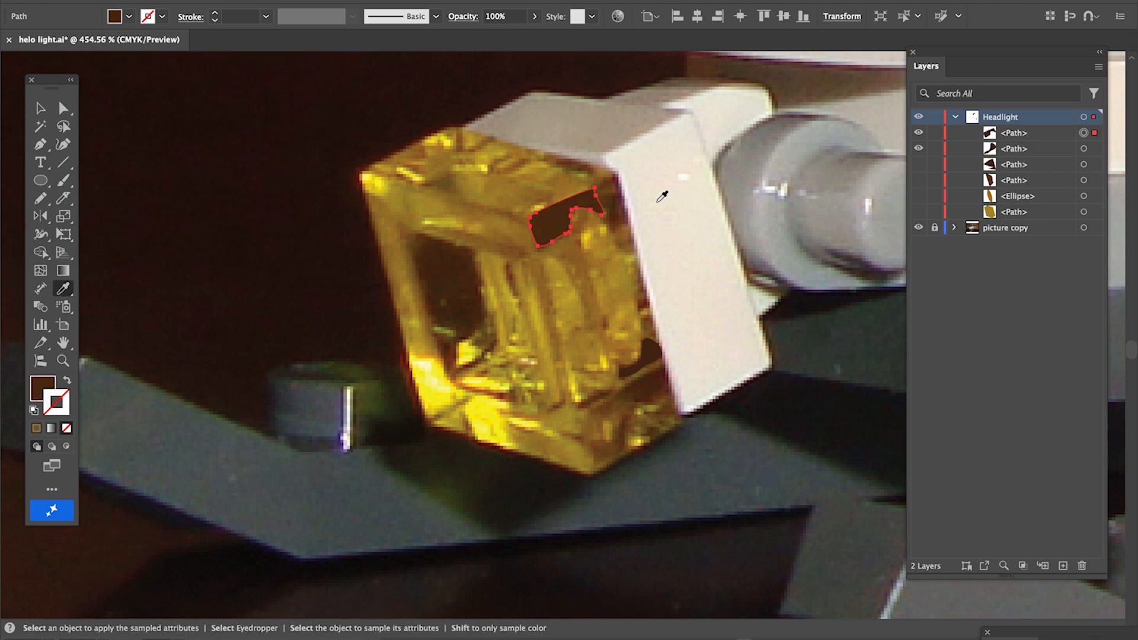
key("n")
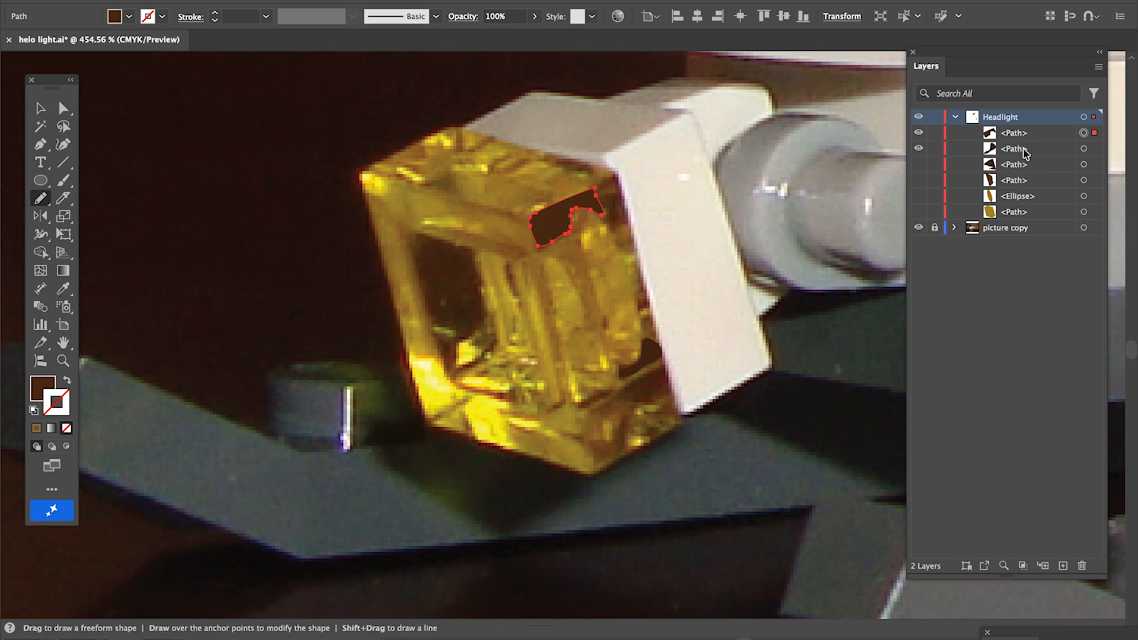
left_click(918, 148)
left_click(919, 137)
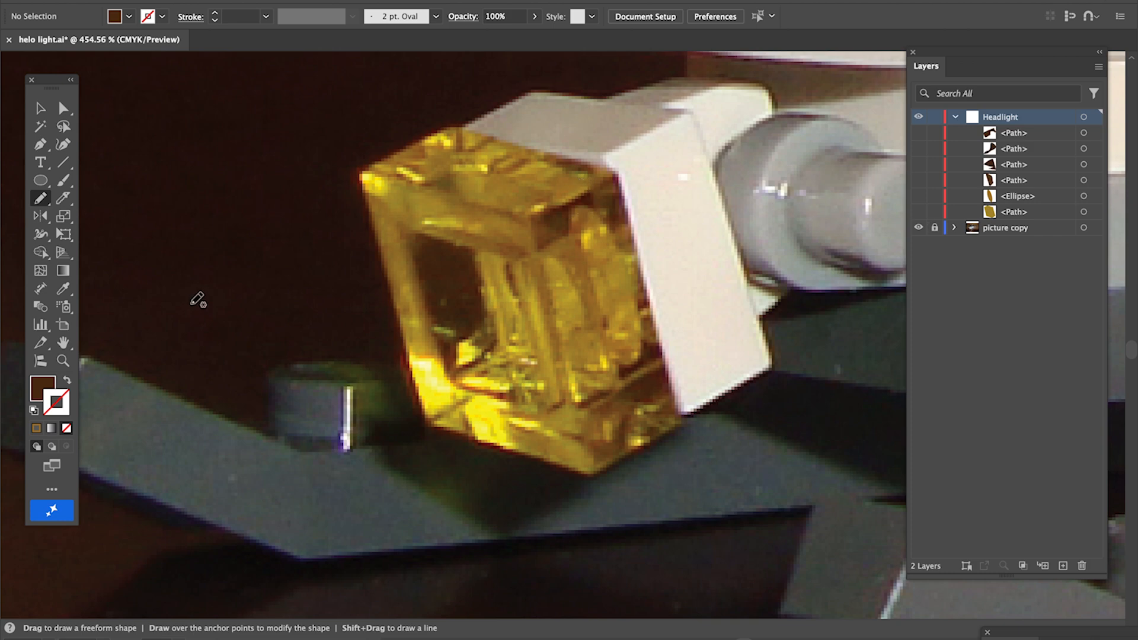
Draw a shape across the headlight's top face and fill it with a sampled mustard brown
left_click(65, 383)
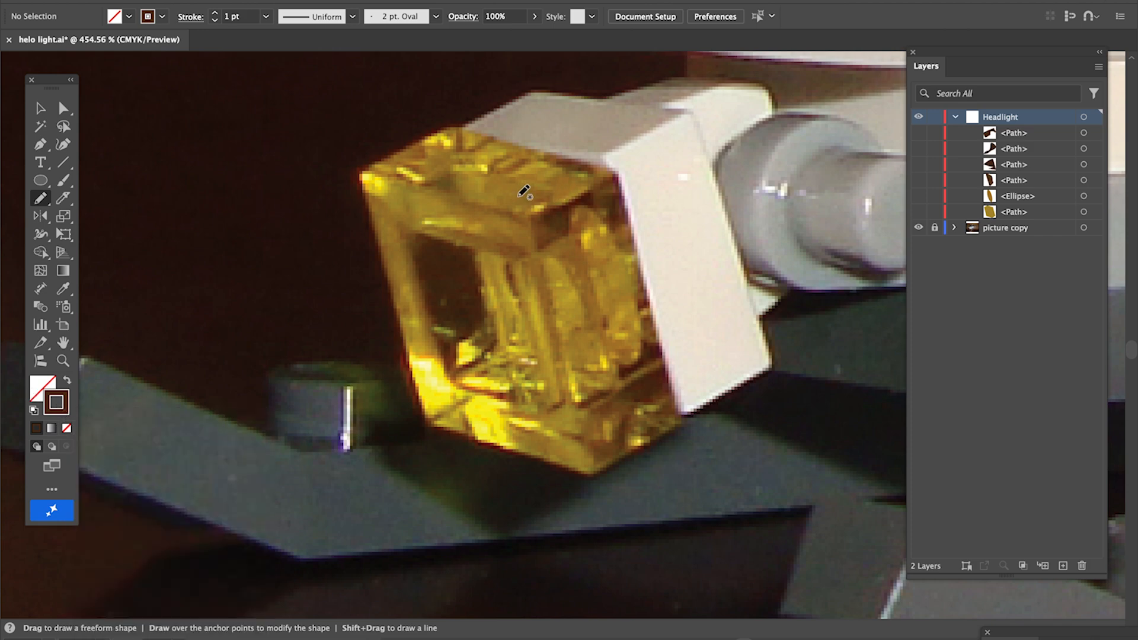
mouse_move(455, 166)
left_mouse_down()
mouse_move(554, 191)
mouse_move(522, 210)
mouse_move(416, 190)
mouse_move(461, 167)
left_mouse_up()
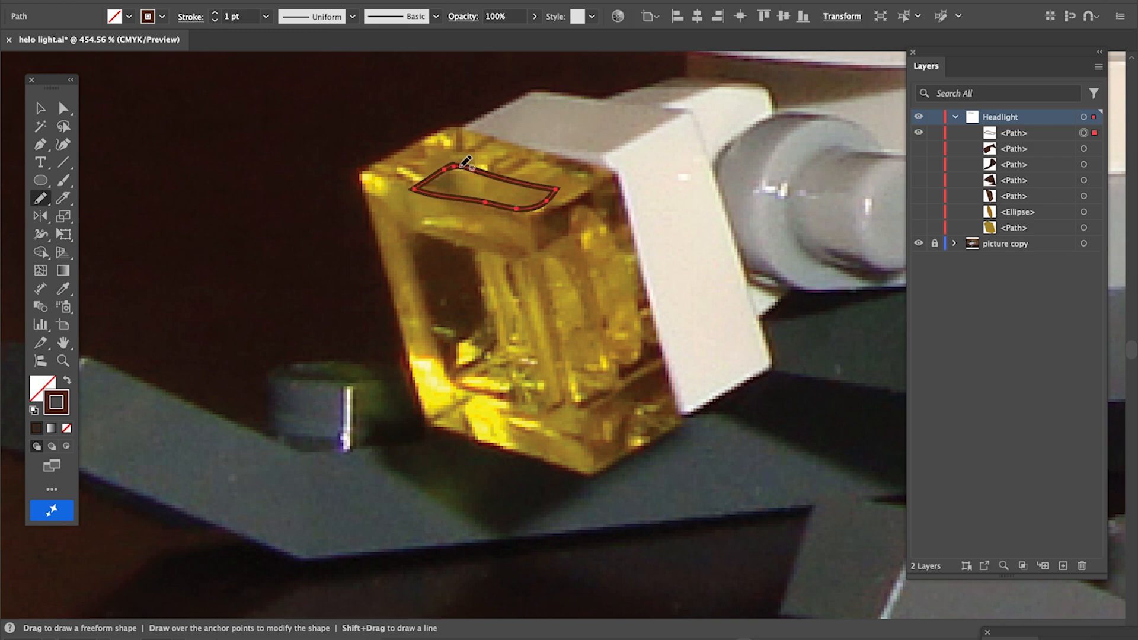
key("i")
left_click(459, 180)
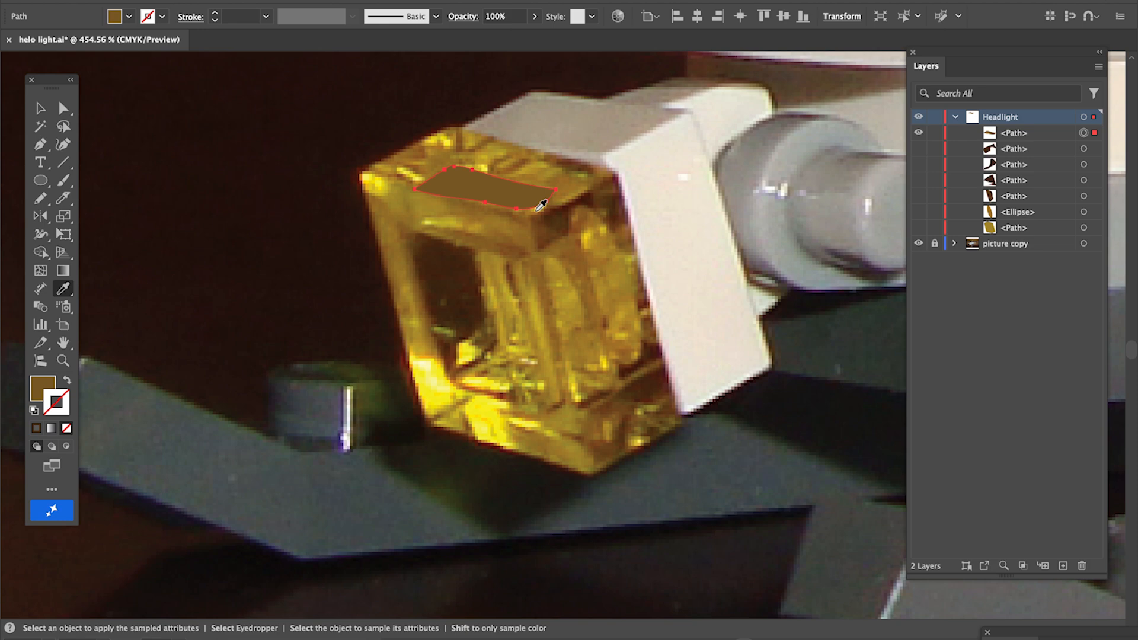
Show all headlight shapes and zoom out to compare them against the photo, then hide them again
left_click_drag(919, 148, 921, 234)
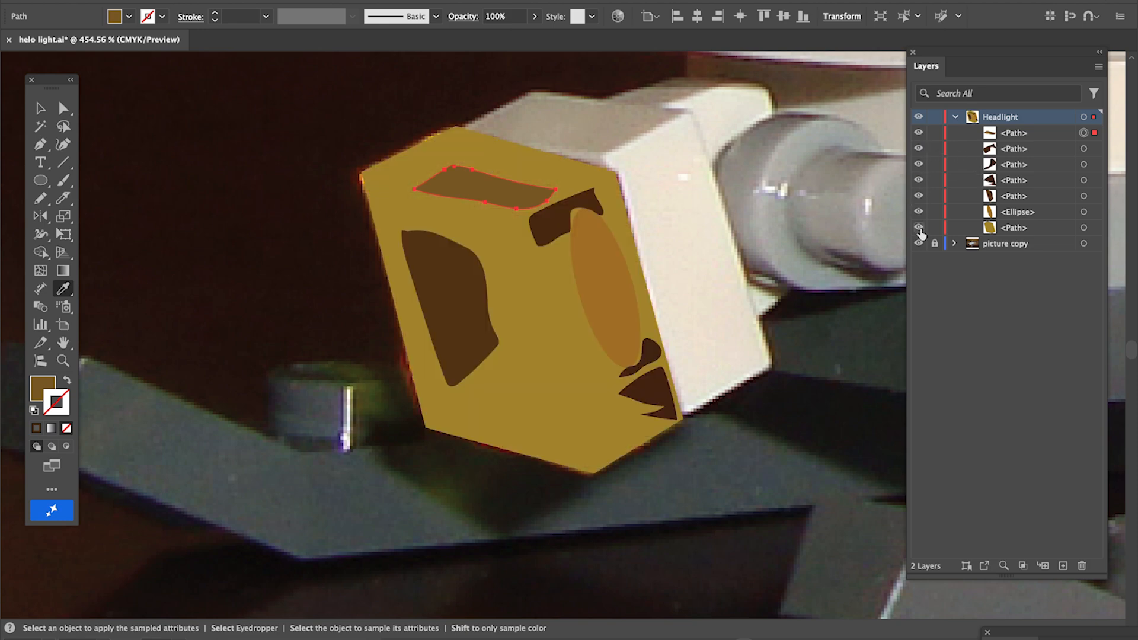
scroll(672, 257, "down", 10)
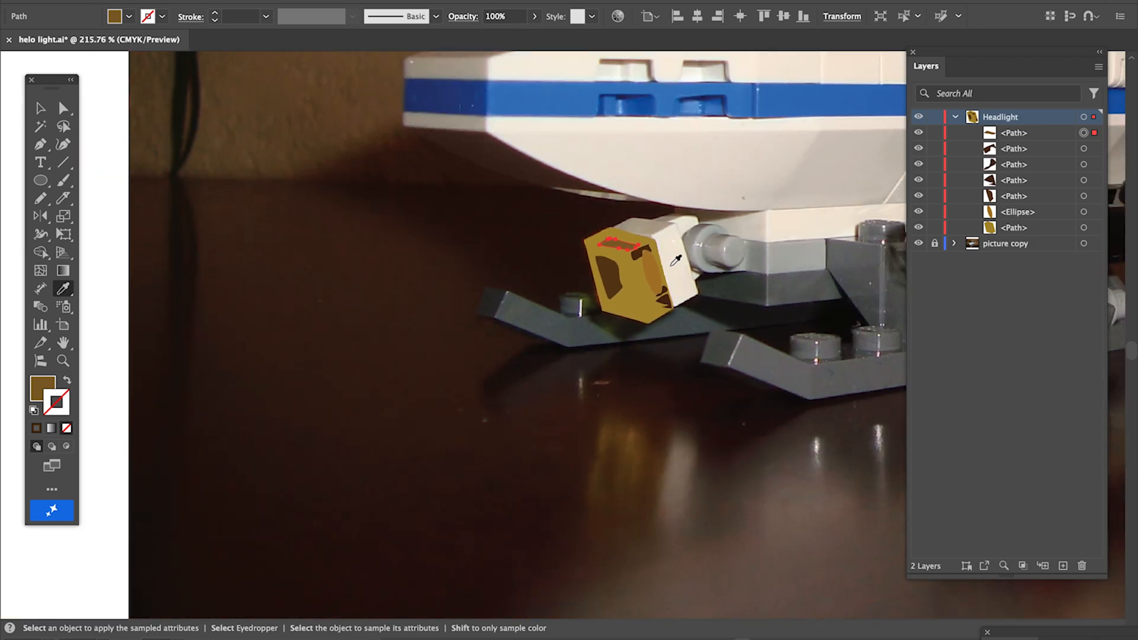
scroll(689, 252, "up", 4)
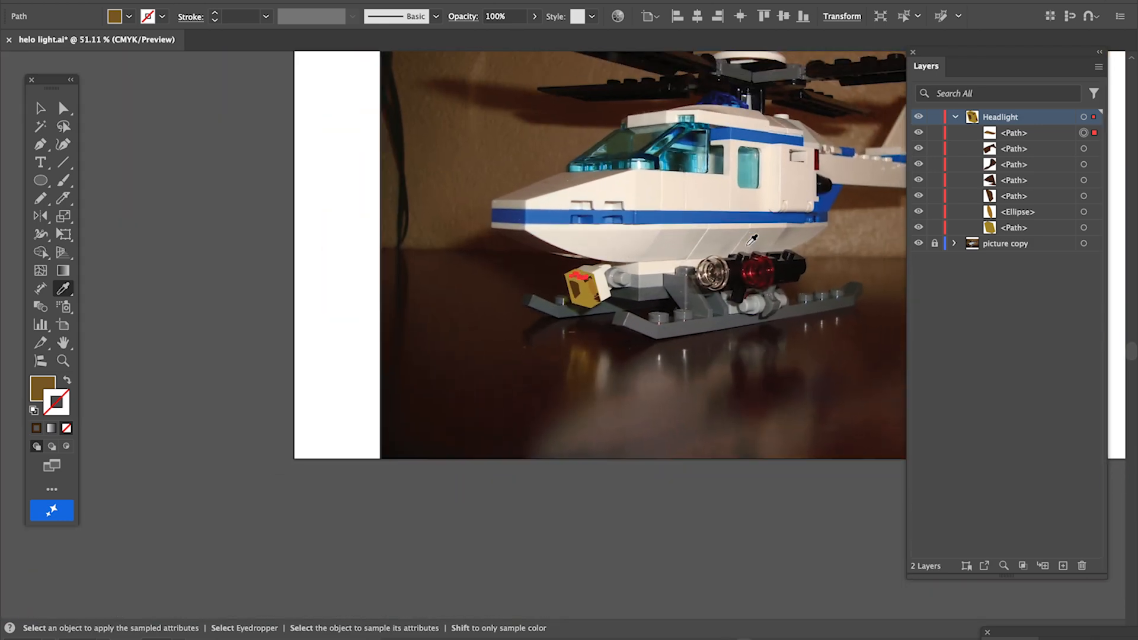
scroll(674, 261, "up", 5)
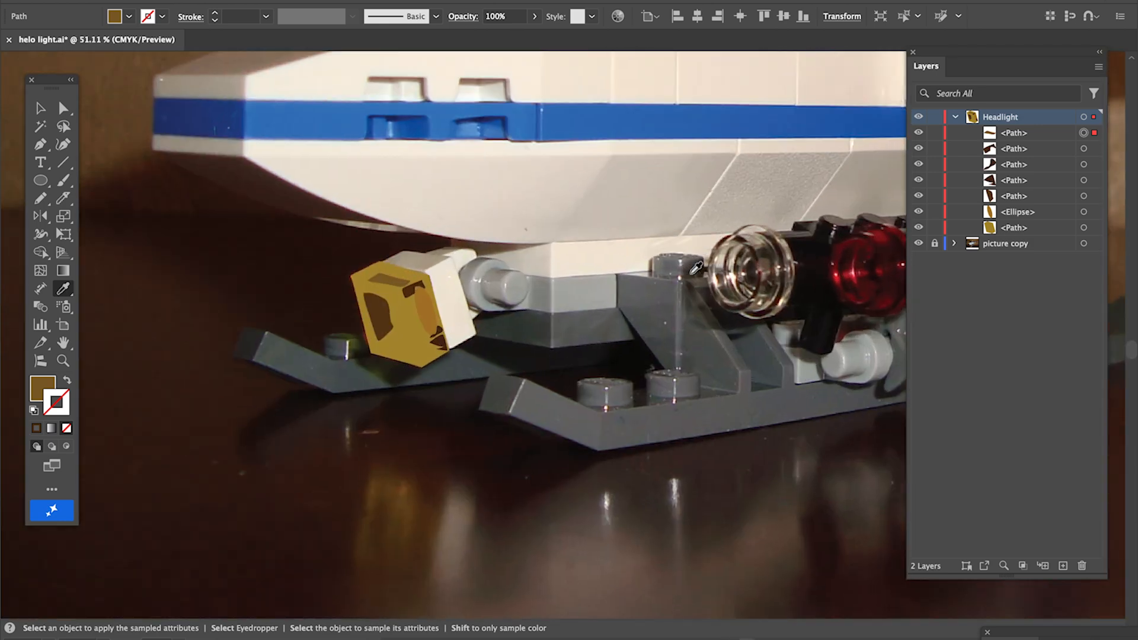
scroll(716, 188, "left", 5)
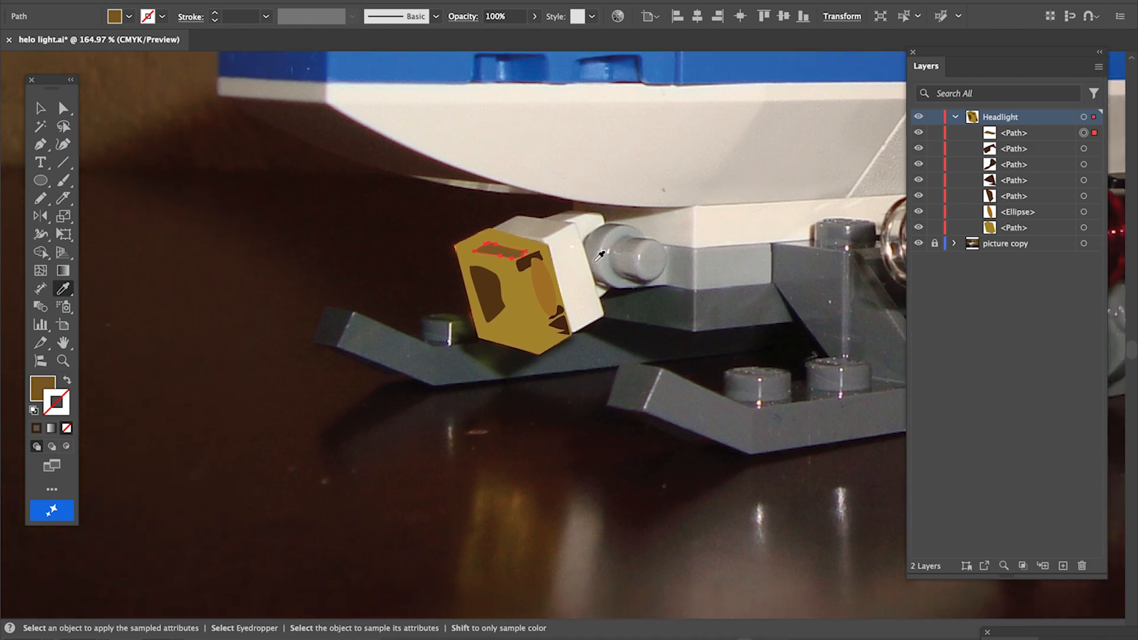
scroll(600, 255, "up", 5)
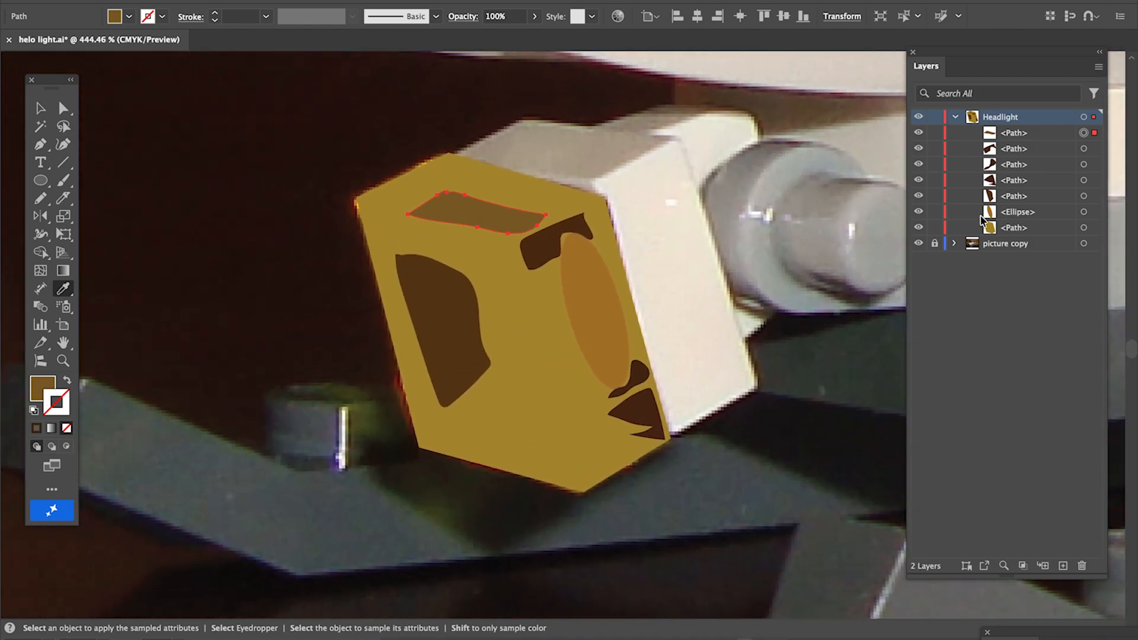
left_click_drag(920, 225, 917, 142)
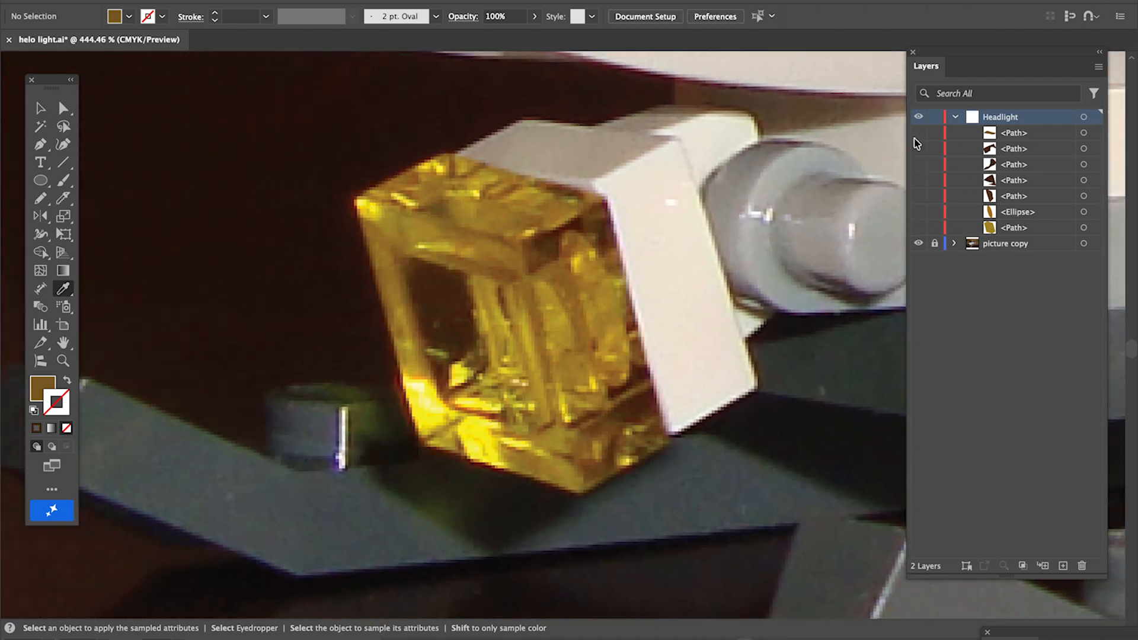
scroll(485, 230, "up", 2)
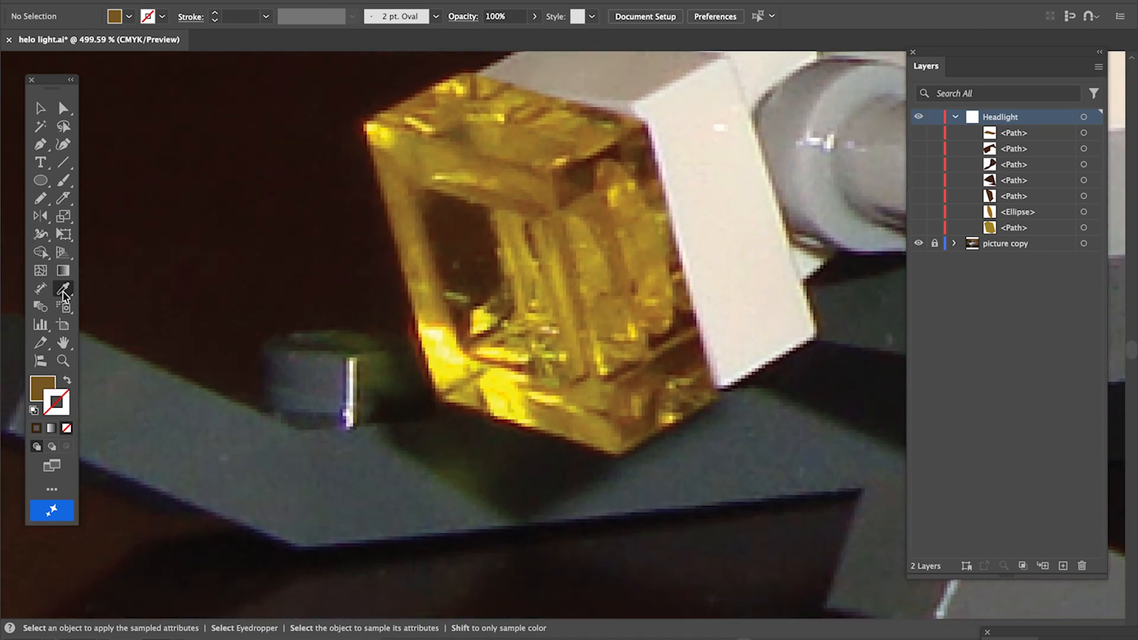
Set the Pencil tool options so new paths are not kept selected
double_click(40, 200)
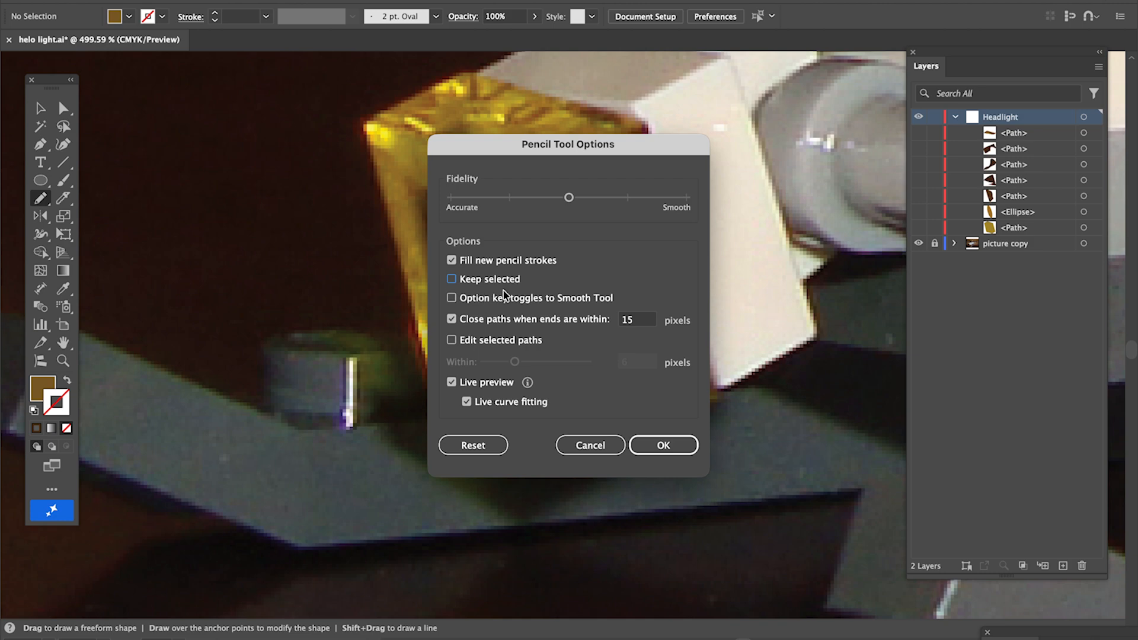
left_click(683, 445)
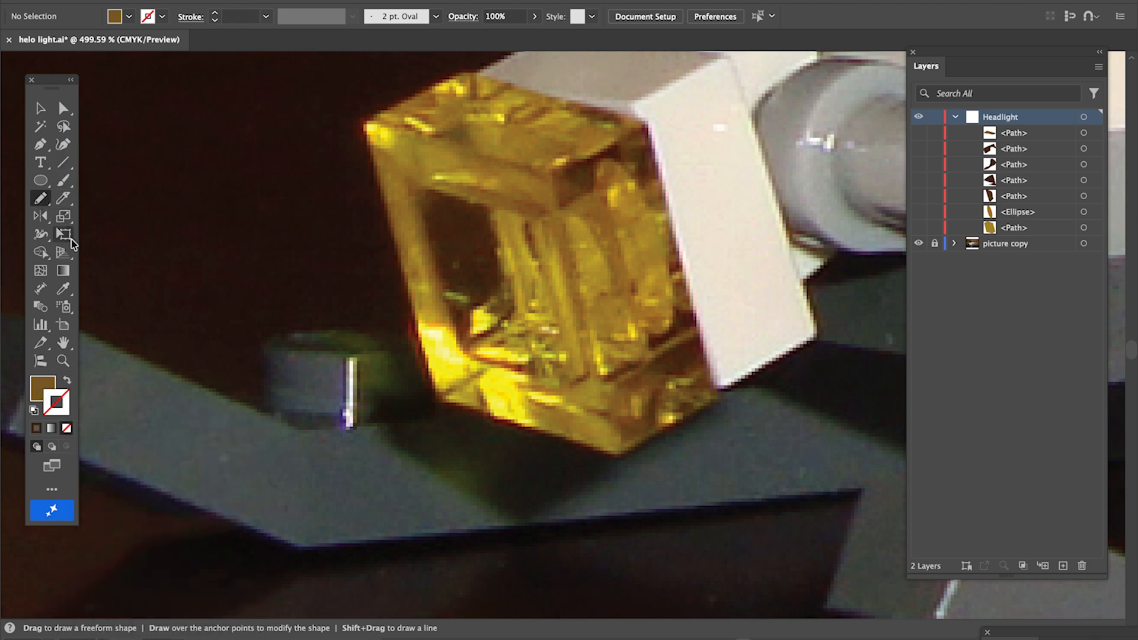
Sample a bright yellow from the headlight's inner lens as the fill colour and return to the Pencil tool
key("i")
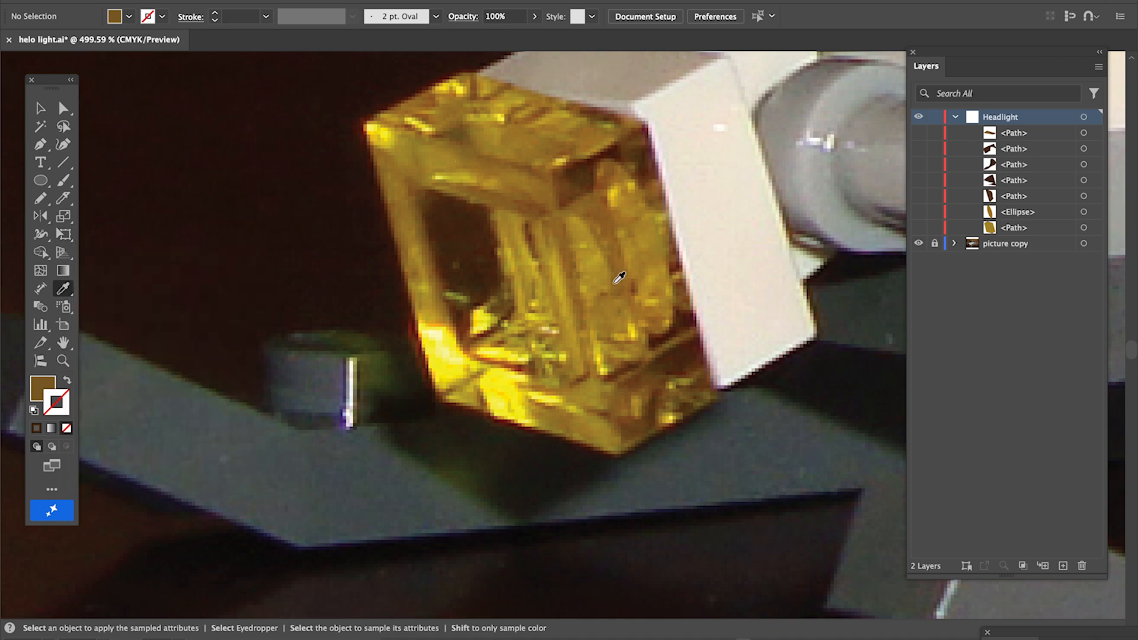
left_click(591, 264)
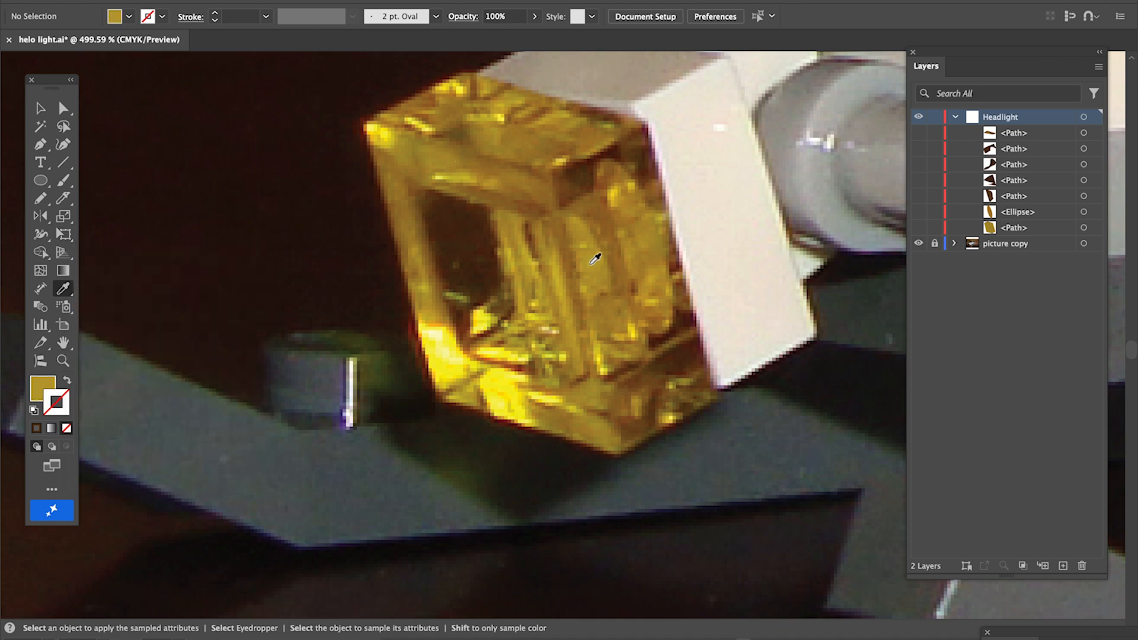
left_click(539, 315)
left_click(540, 312)
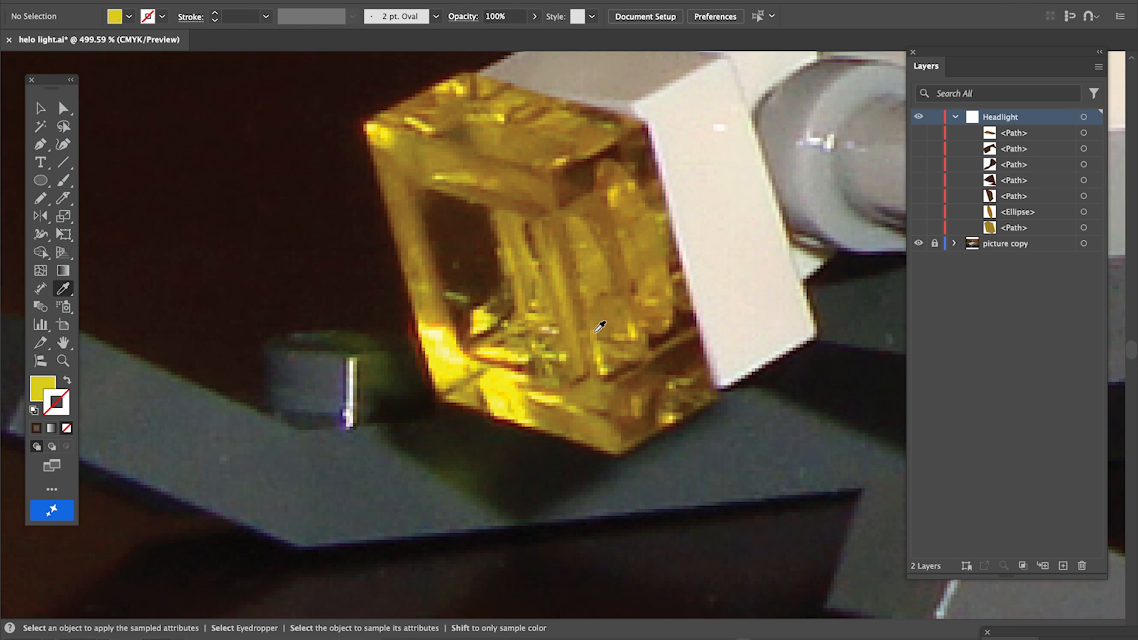
left_click(34, 387)
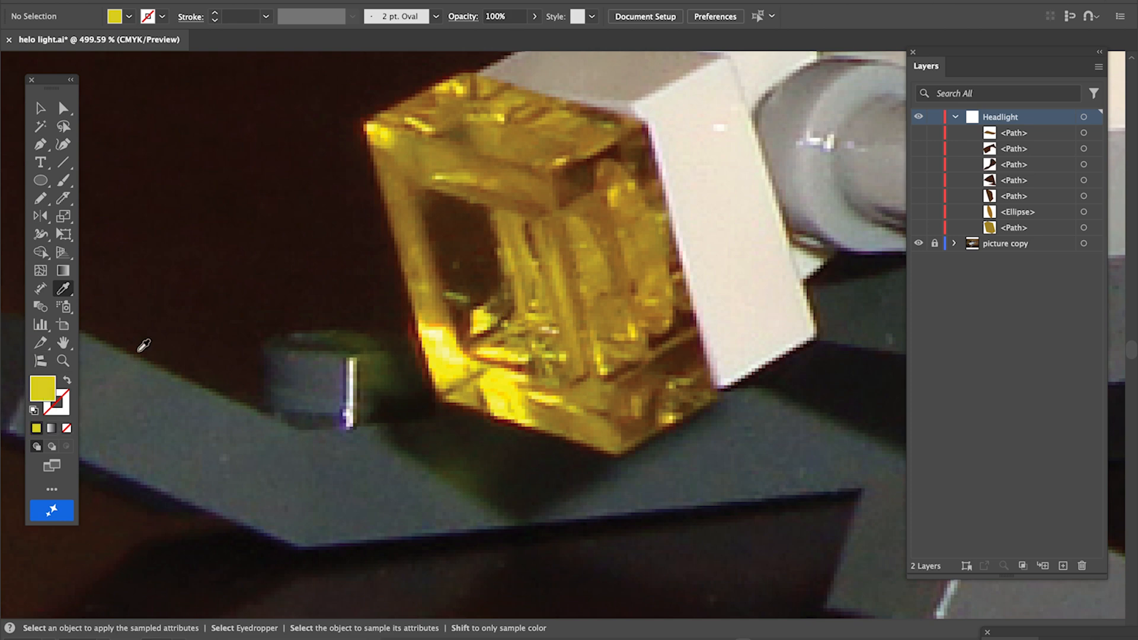
left_click(42, 198)
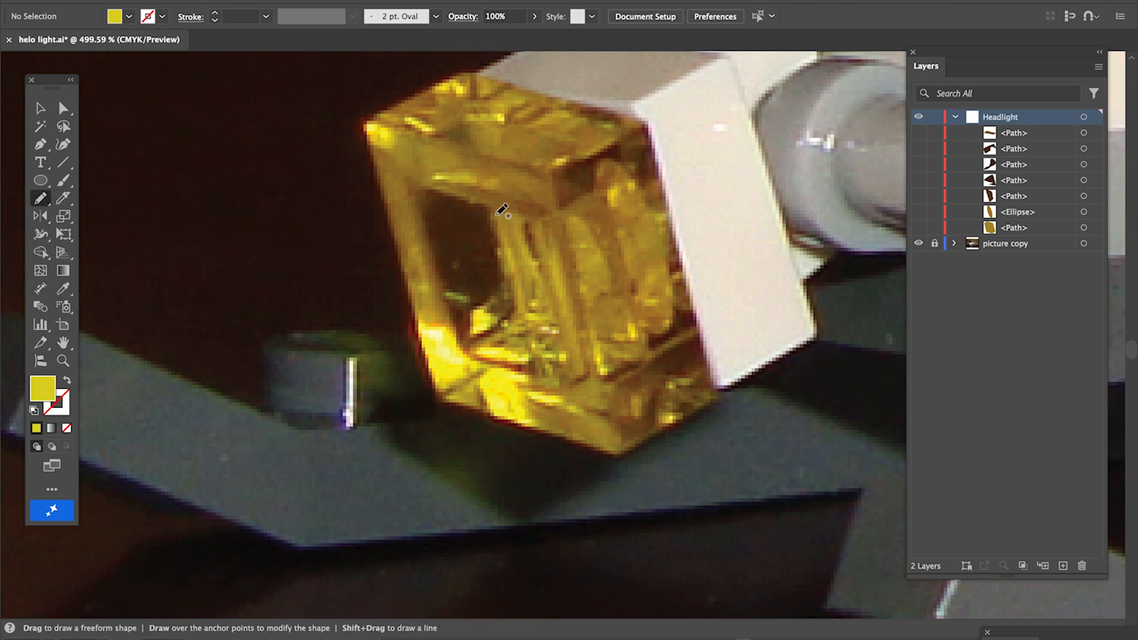
Draw several freeform yellow highlight shapes over the headlight's bright reflections, inside and along its top edge
mouse_move(493, 208)
left_mouse_down()
mouse_move(528, 218)
mouse_move(548, 316)
mouse_move(512, 268)
mouse_move(491, 216)
left_mouse_up()
mouse_move(573, 220)
left_mouse_down()
mouse_move(608, 266)
mouse_move(598, 295)
mouse_move(584, 287)
mouse_move(588, 255)
mouse_move(566, 225)
left_mouse_up()
mouse_move(628, 322)
left_mouse_down()
mouse_move(612, 346)
mouse_move(604, 338)
mouse_move(633, 322)
left_mouse_up()
mouse_move(485, 329)
left_mouse_down()
mouse_move(496, 304)
mouse_move(480, 329)
left_mouse_up()
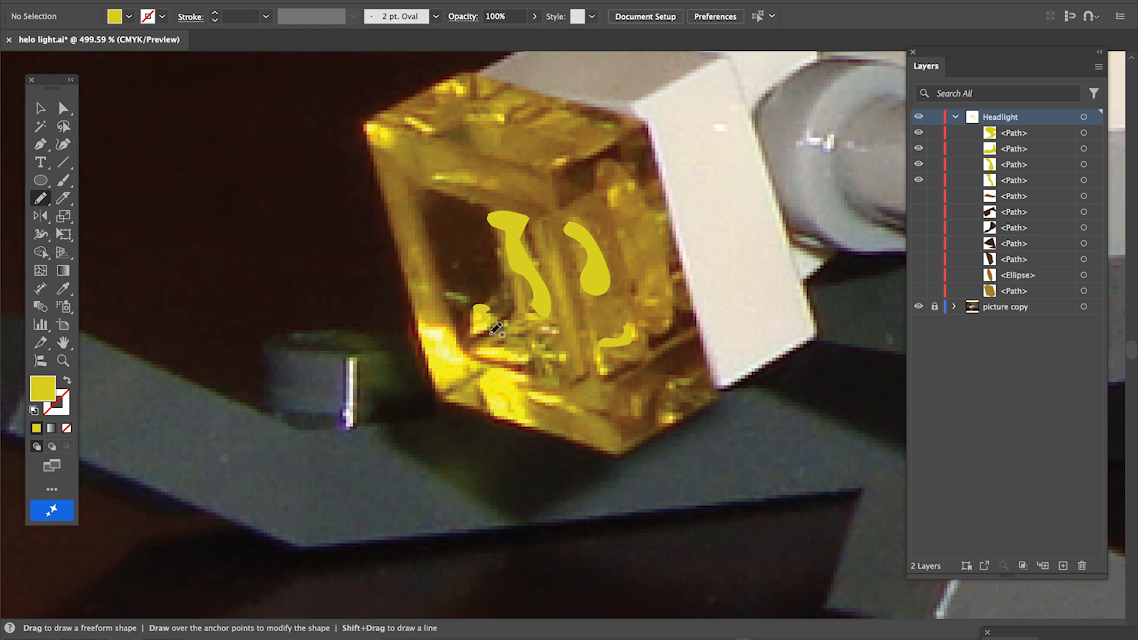
mouse_move(537, 355)
left_mouse_down()
mouse_move(518, 370)
mouse_move(480, 350)
left_mouse_up()
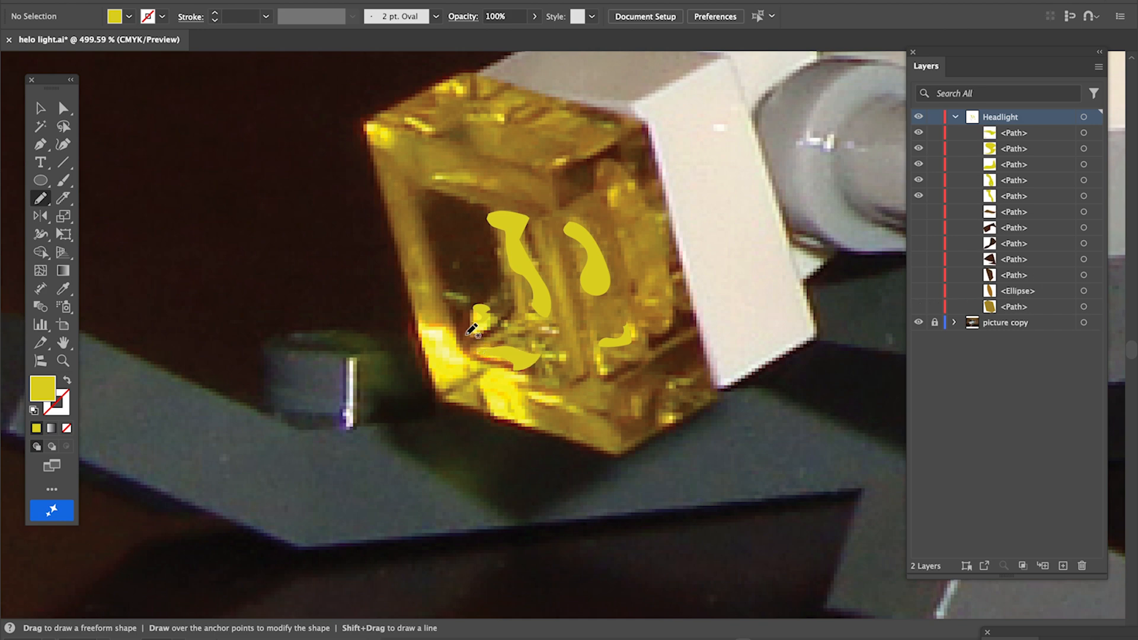
mouse_move(405, 117)
left_mouse_down()
mouse_move(427, 141)
mouse_move(435, 128)
mouse_move(404, 119)
mouse_move(446, 81)
mouse_move(466, 88)
mouse_move(439, 87)
left_mouse_up()
mouse_move(481, 120)
left_mouse_down()
mouse_move(503, 112)
mouse_move(454, 117)
mouse_move(503, 116)
left_mouse_up()
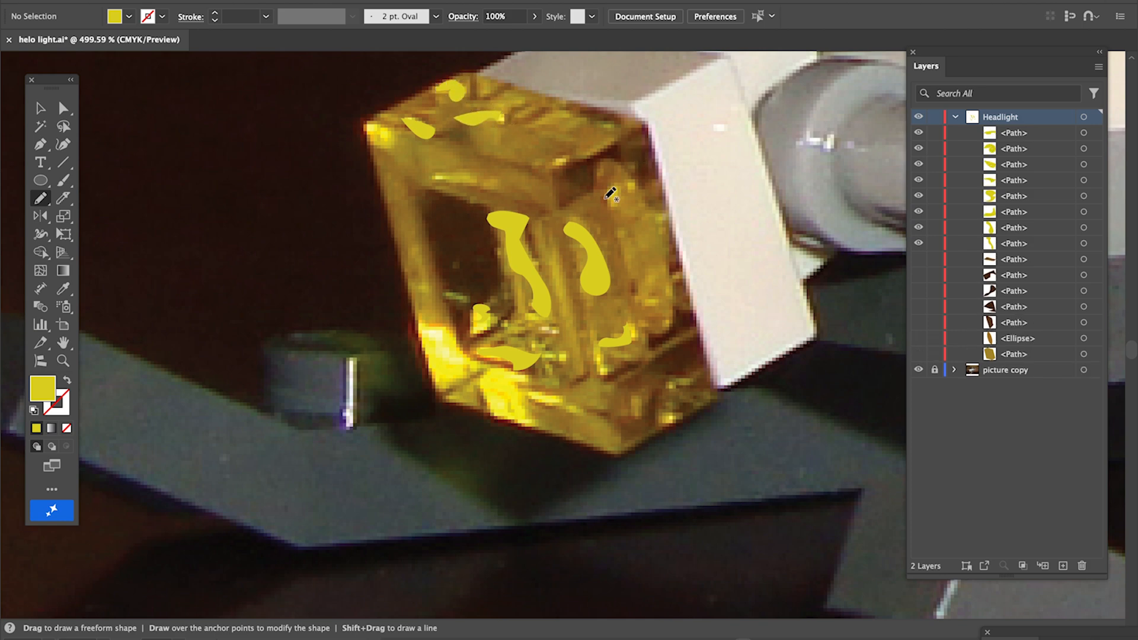
mouse_move(618, 201)
left_mouse_down()
mouse_move(606, 185)
mouse_move(624, 187)
left_mouse_up()
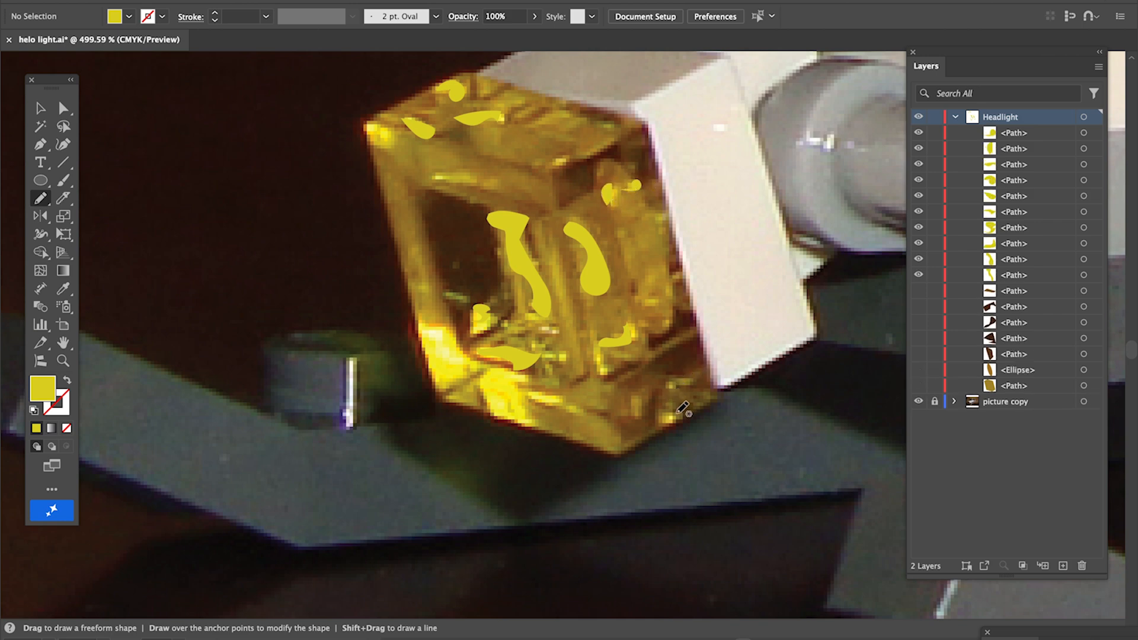
Add small yellow highlights along the lower edge, then sample a brighter yellow and draw a bright highlight at the headlight's lower-left corner
left_click_drag(681, 409, 679, 410)
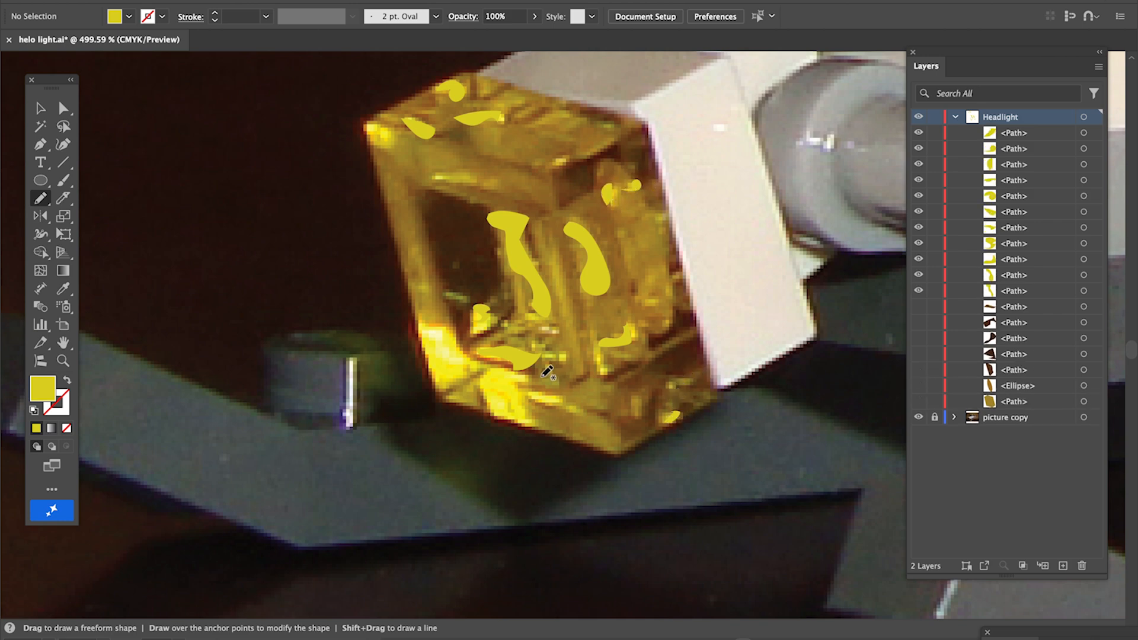
mouse_move(565, 405)
left_mouse_down()
mouse_move(524, 394)
mouse_move(560, 399)
left_mouse_up()
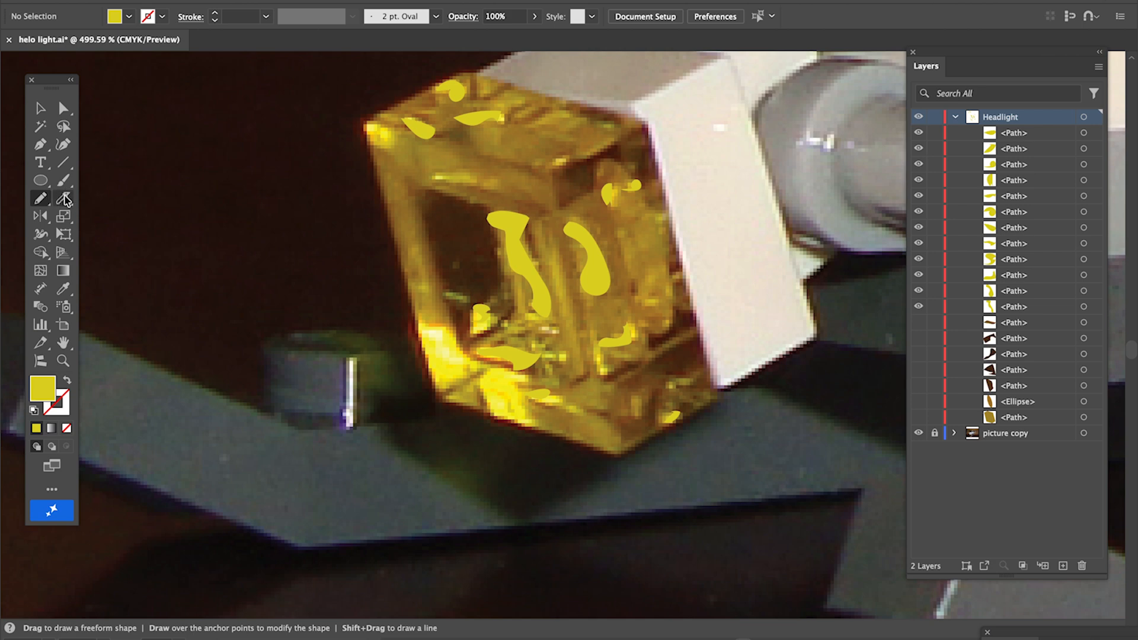
key("i")
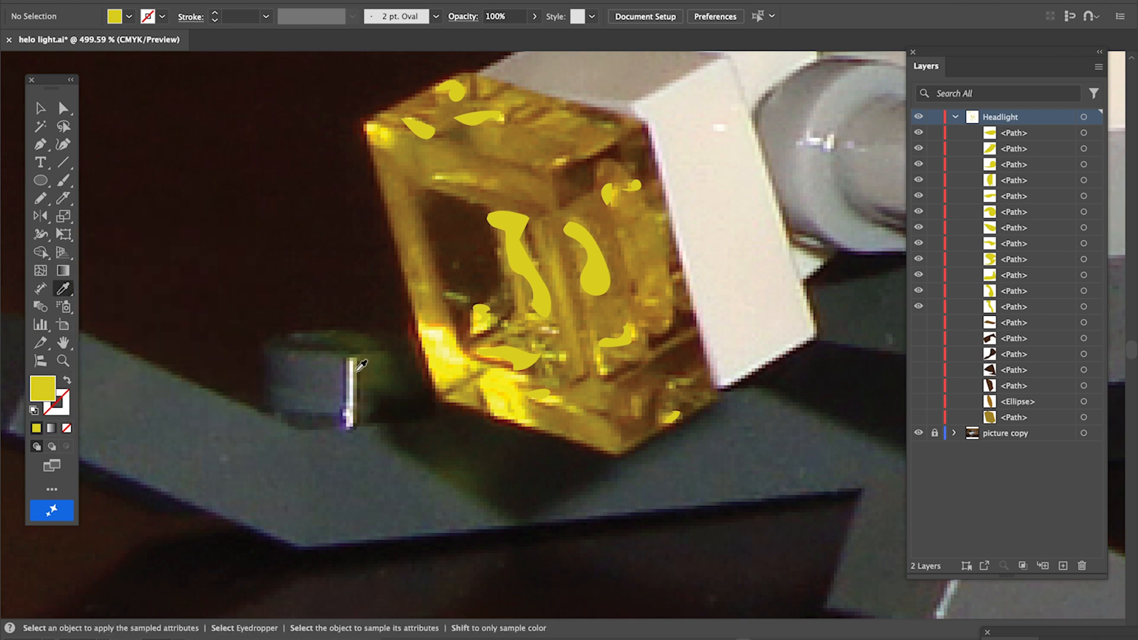
left_click(500, 385)
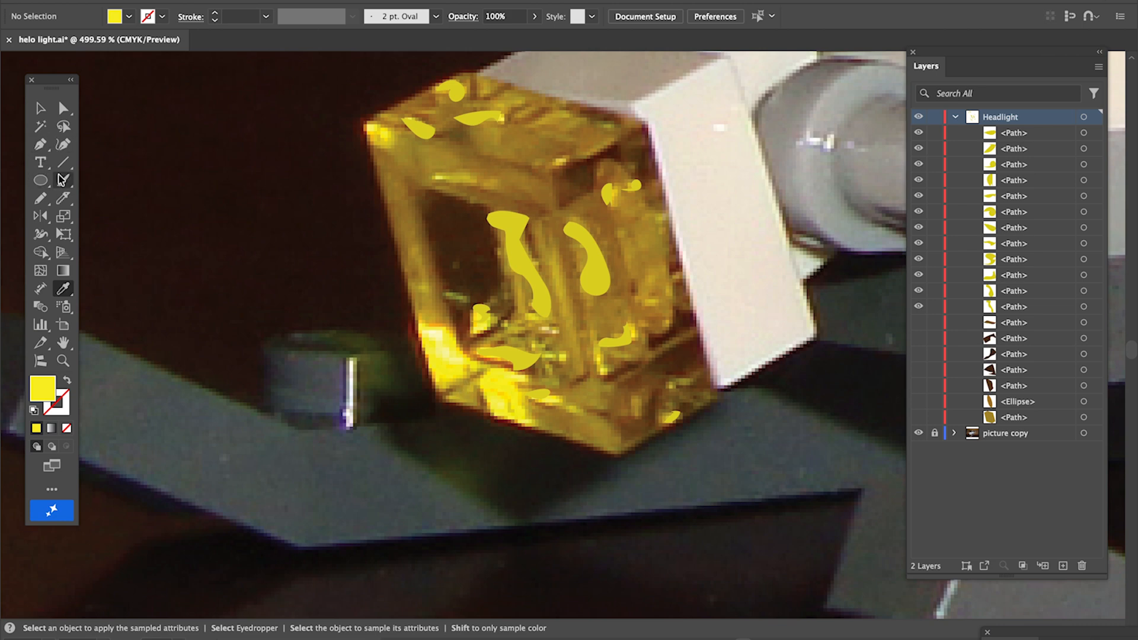
left_click(49, 196)
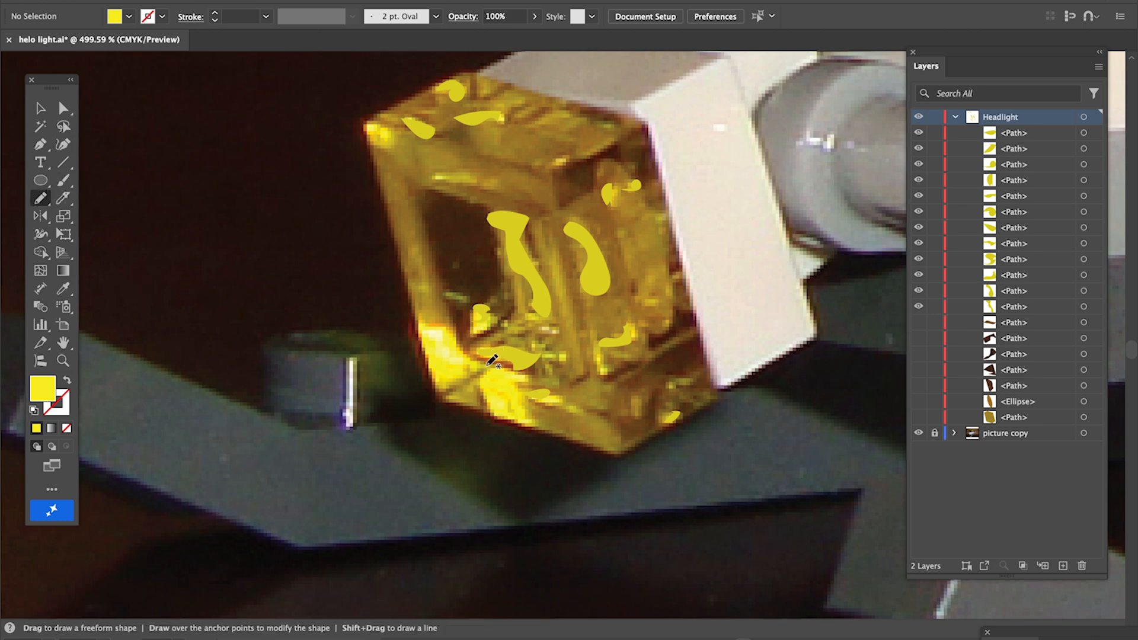
mouse_move(494, 368)
left_mouse_down()
mouse_move(537, 378)
mouse_move(514, 390)
mouse_move(529, 418)
mouse_move(510, 415)
mouse_move(504, 396)
mouse_move(488, 409)
mouse_move(486, 391)
mouse_move(505, 375)
mouse_move(467, 370)
mouse_move(454, 385)
mouse_move(437, 379)
mouse_move(424, 331)
left_mouse_up()
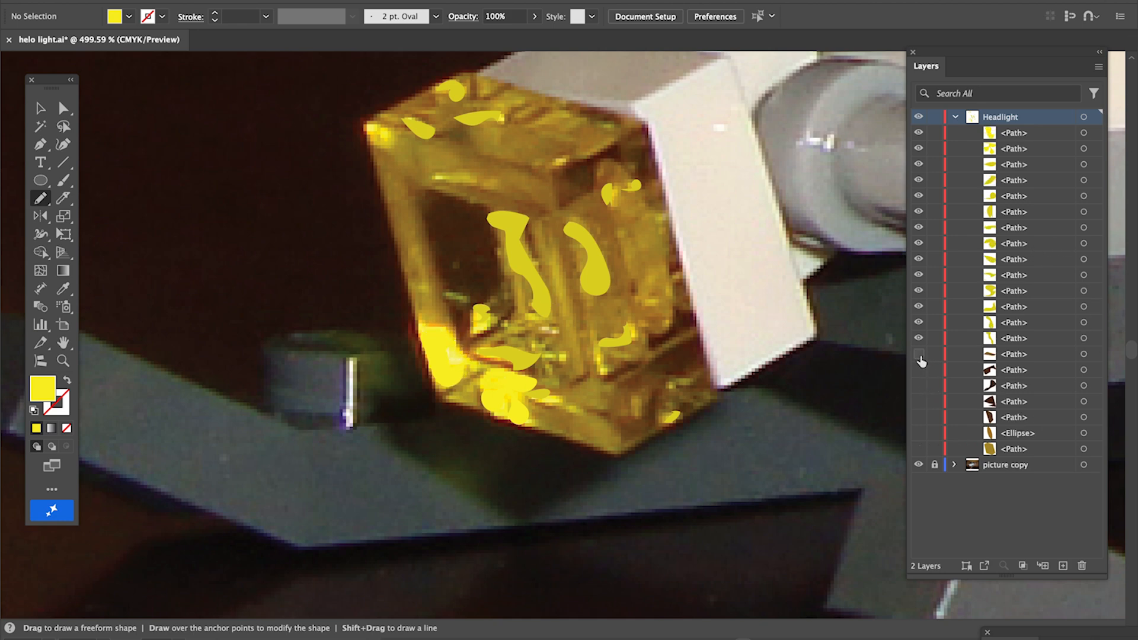
Reveal every headlight shape to compare the artwork with the photo at full view and close up, then hide them again
left_click_drag(918, 380, 919, 451)
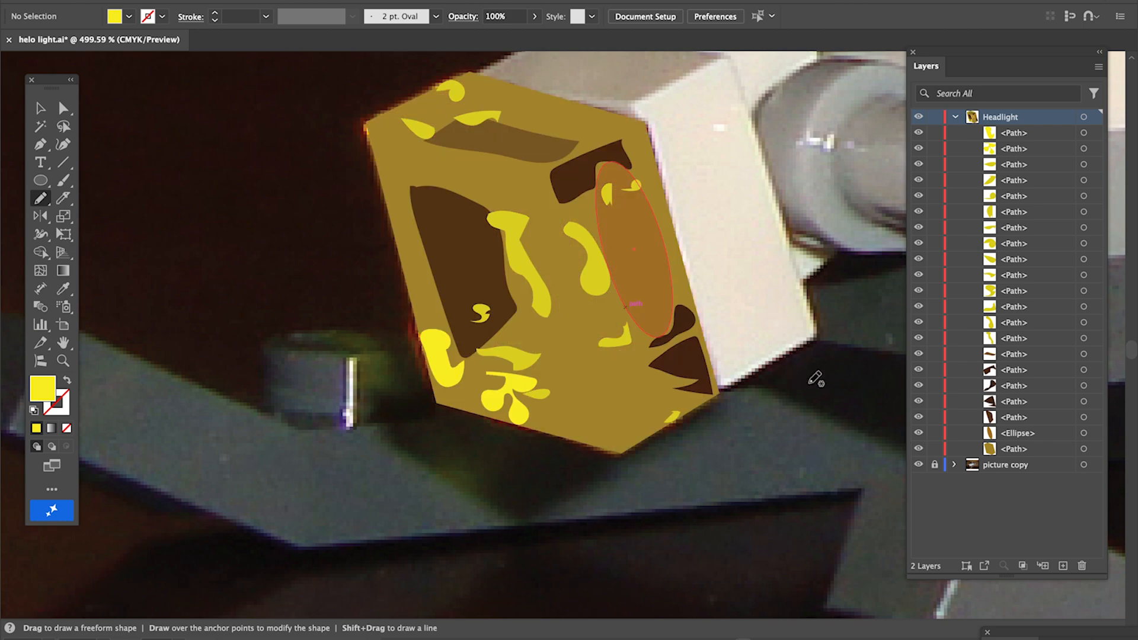
scroll(815, 378, "down", 3)
scroll(763, 365, "up", 3)
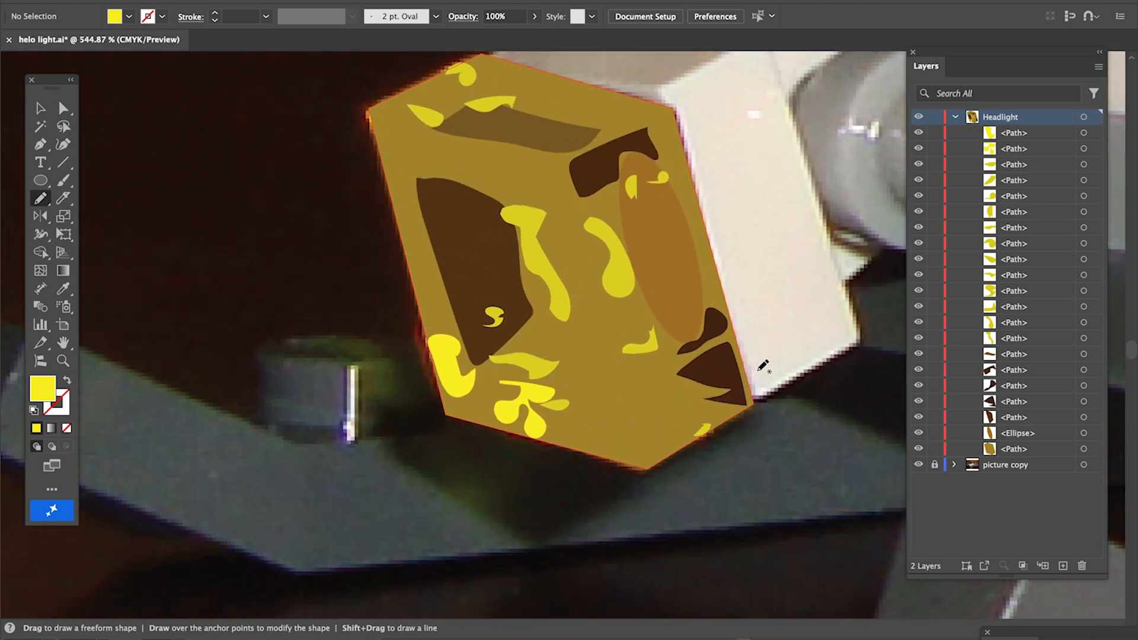
key("ctrl+0")
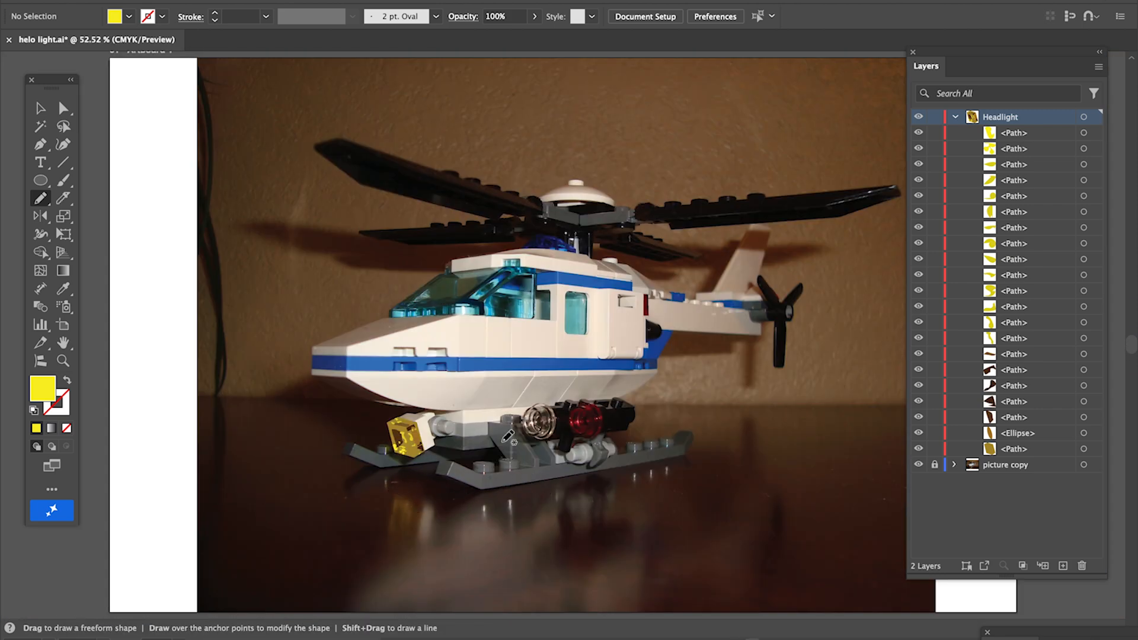
left_click(40, 109)
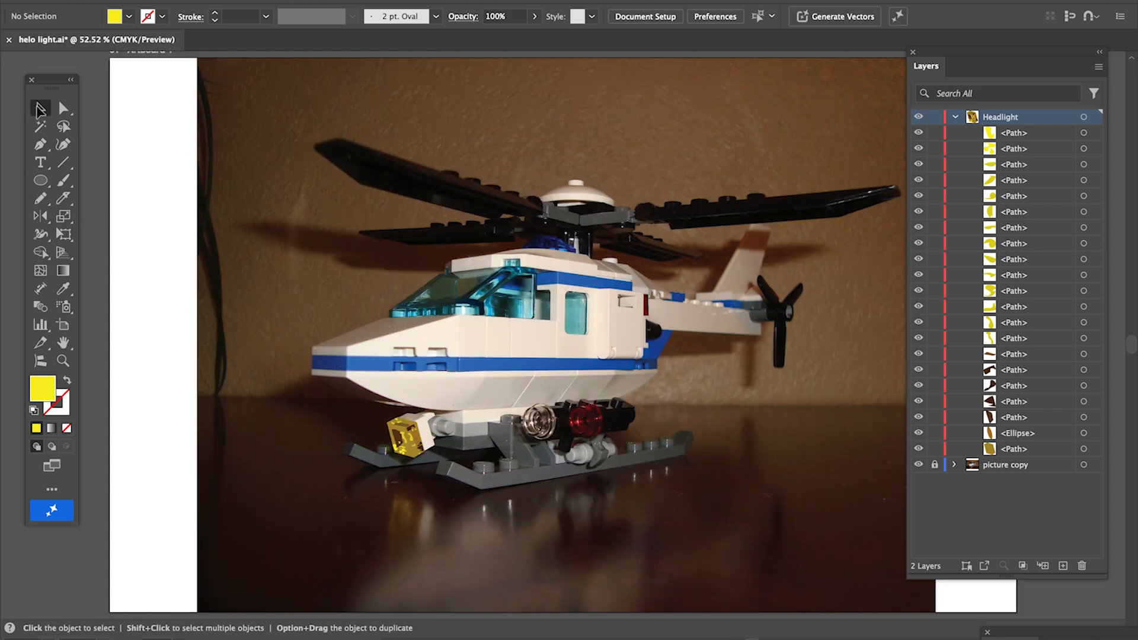
left_click(63, 360)
left_click_drag(363, 407, 648, 516)
left_click_drag(515, 312, 584, 365)
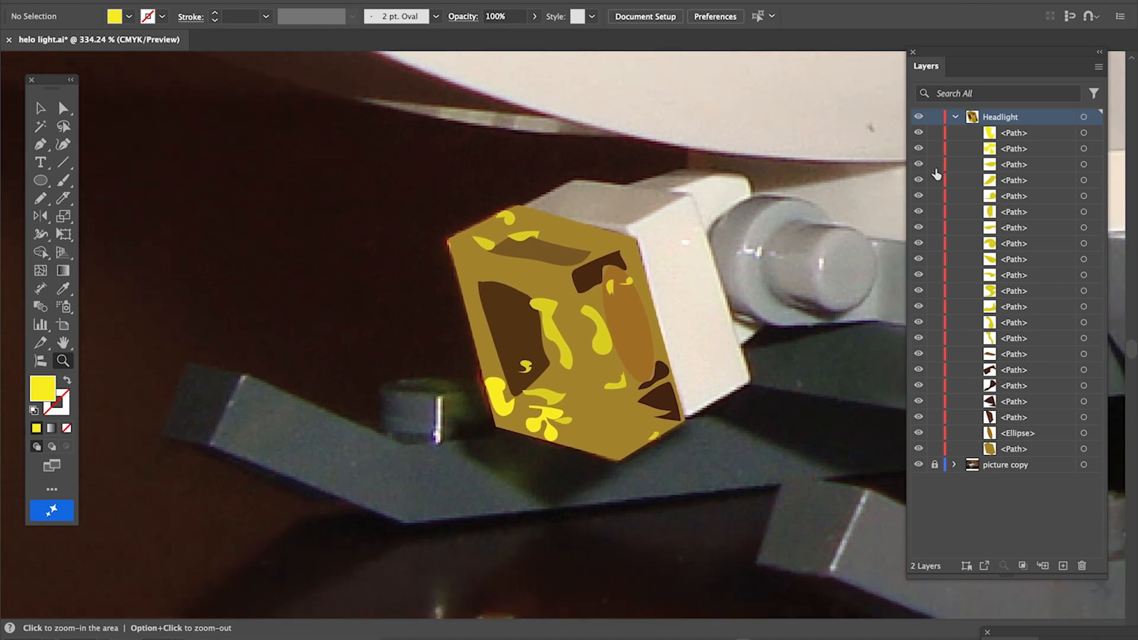
left_click_drag(918, 133, 920, 437)
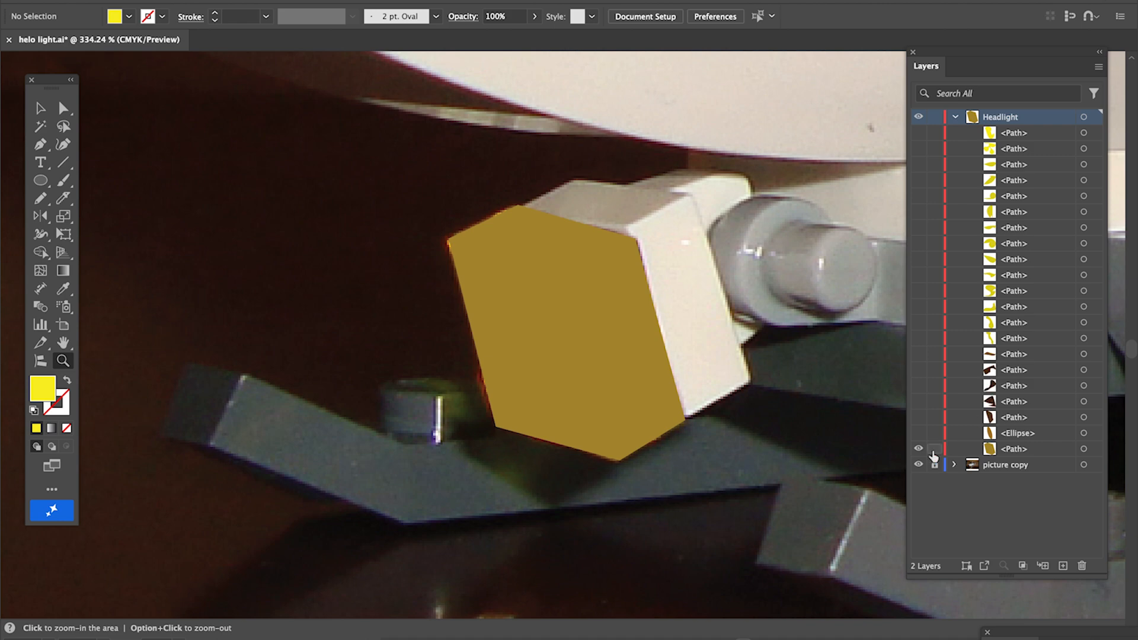
left_click(919, 448)
left_click(600, 316)
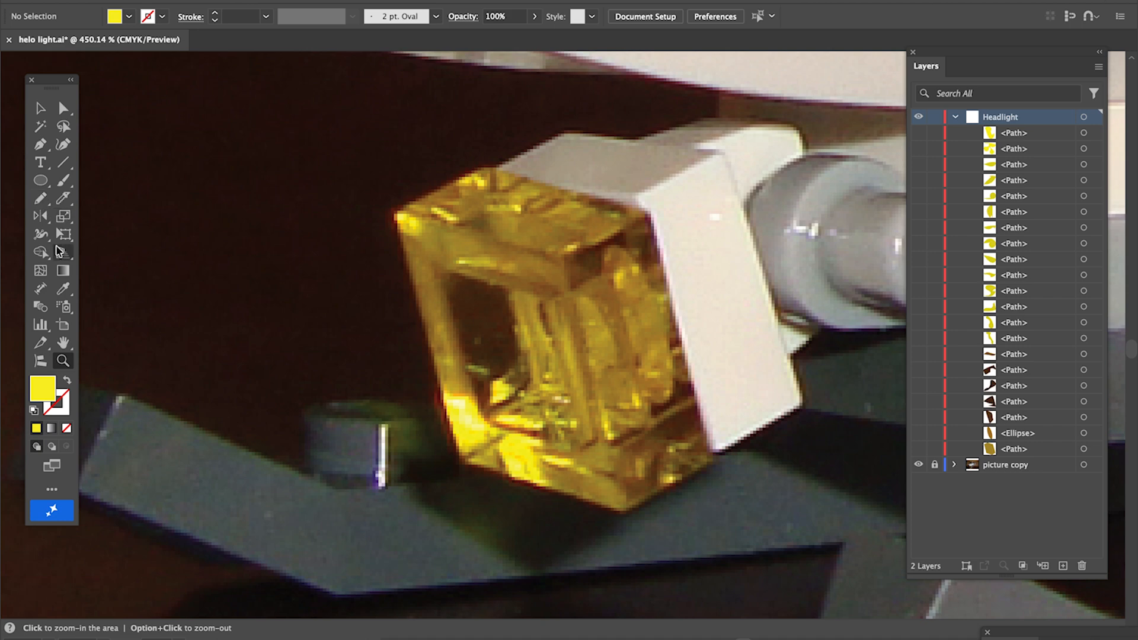
Switch to a yellow stroke with no fill, set the Pencil to keep paths selected, and outline a shape along the headlight's left edge
left_click(44, 194)
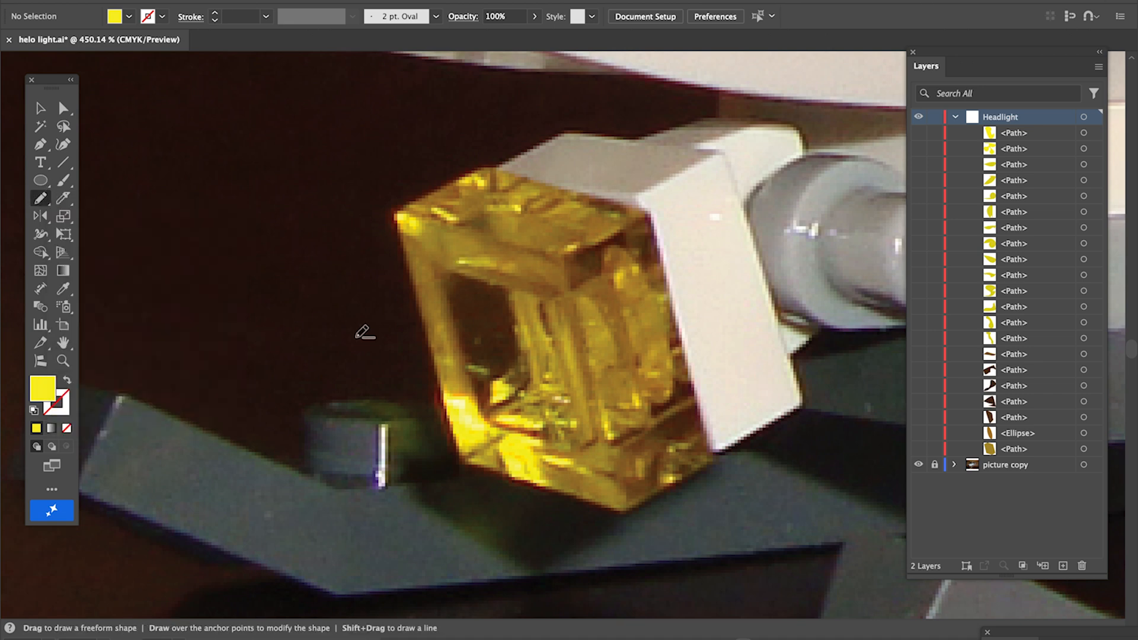
key("shift+x")
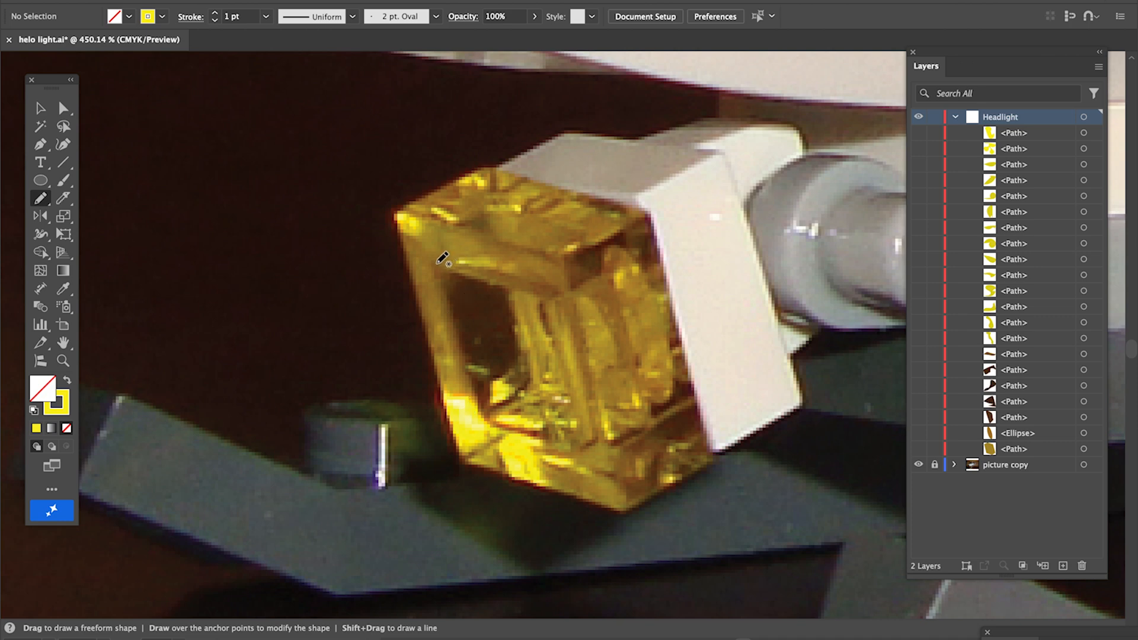
double_click(42, 198)
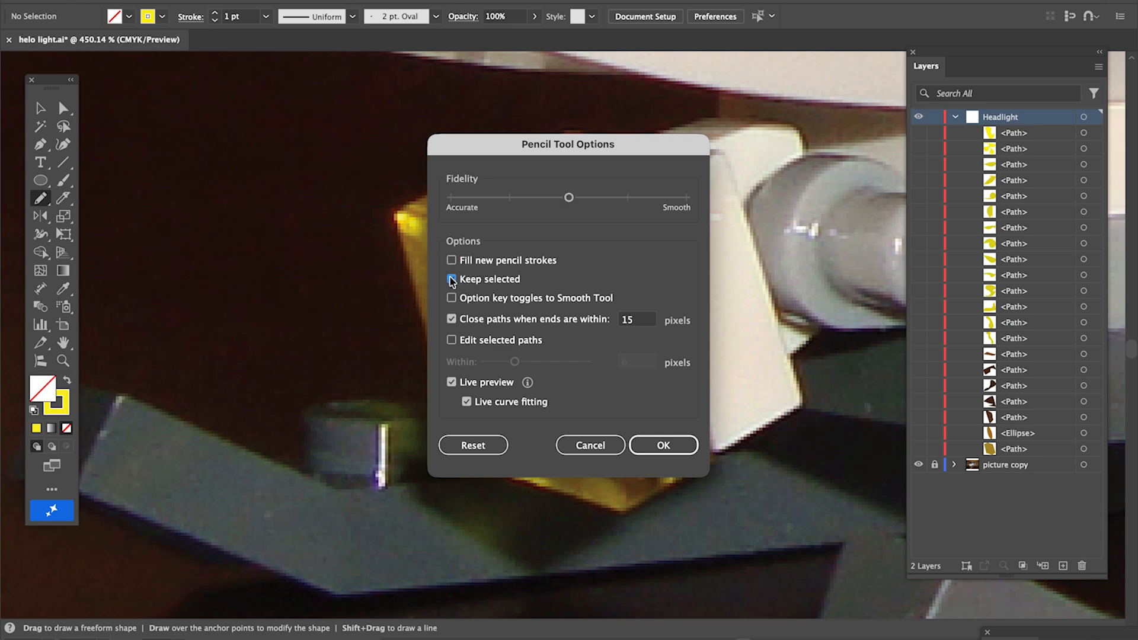
left_click(663, 445)
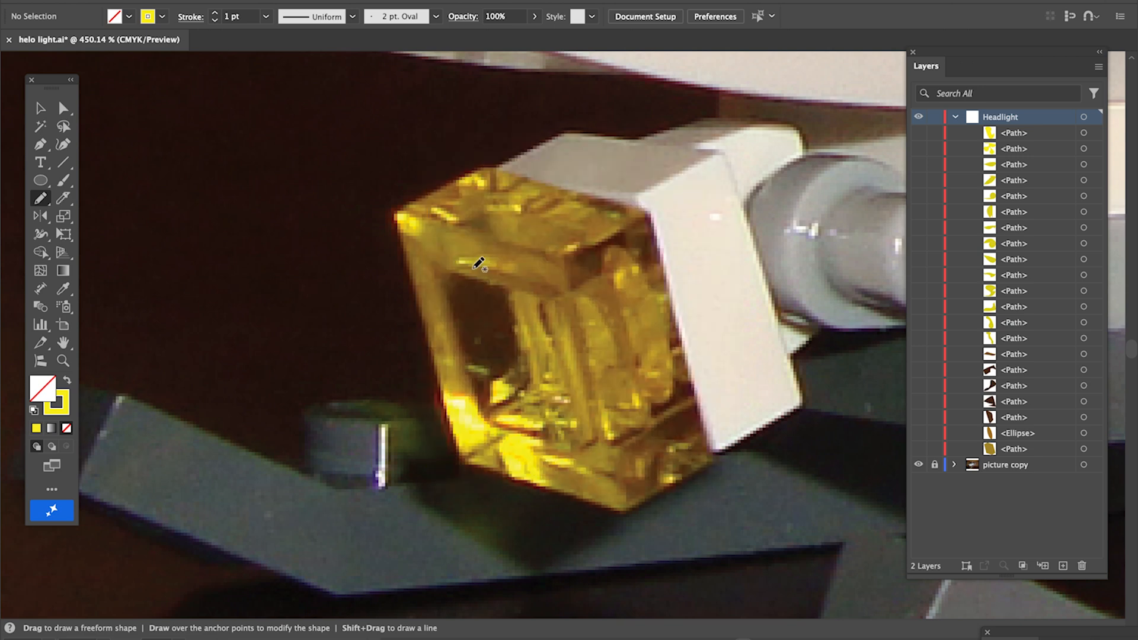
mouse_move(437, 268)
left_mouse_down()
mouse_move(481, 267)
mouse_move(428, 223)
mouse_move(406, 221)
mouse_move(446, 396)
mouse_move(470, 402)
mouse_move(478, 394)
mouse_move(442, 261)
left_mouse_up()
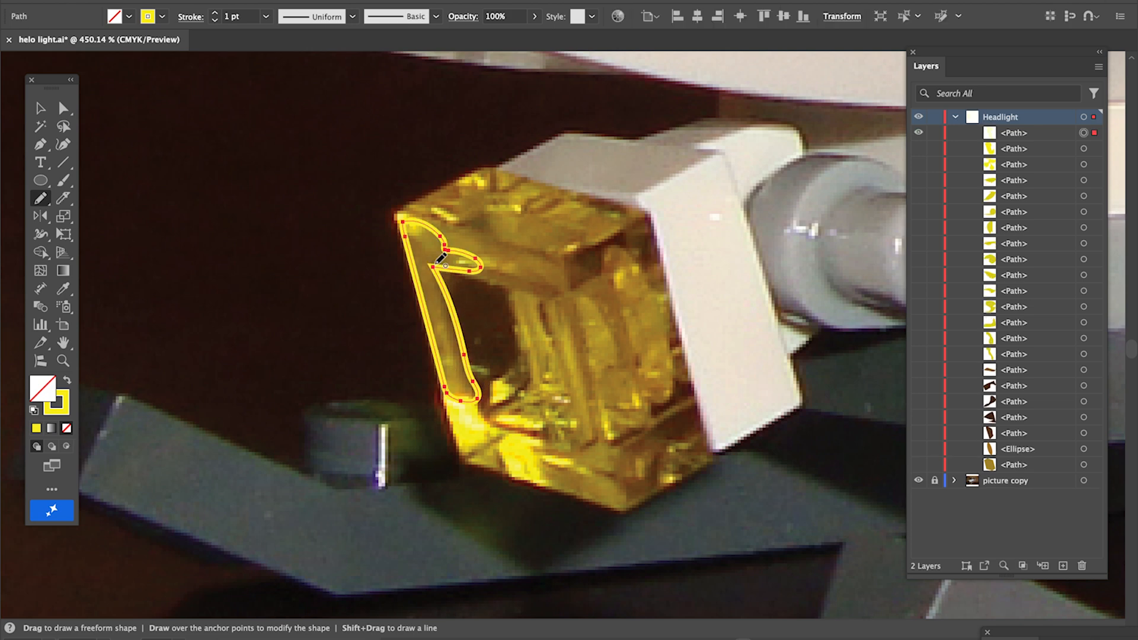
Fill the left-edge shape with a dark gold sampled from the lens, resampling a few times, then hide that shape
key("i")
left_click(431, 244)
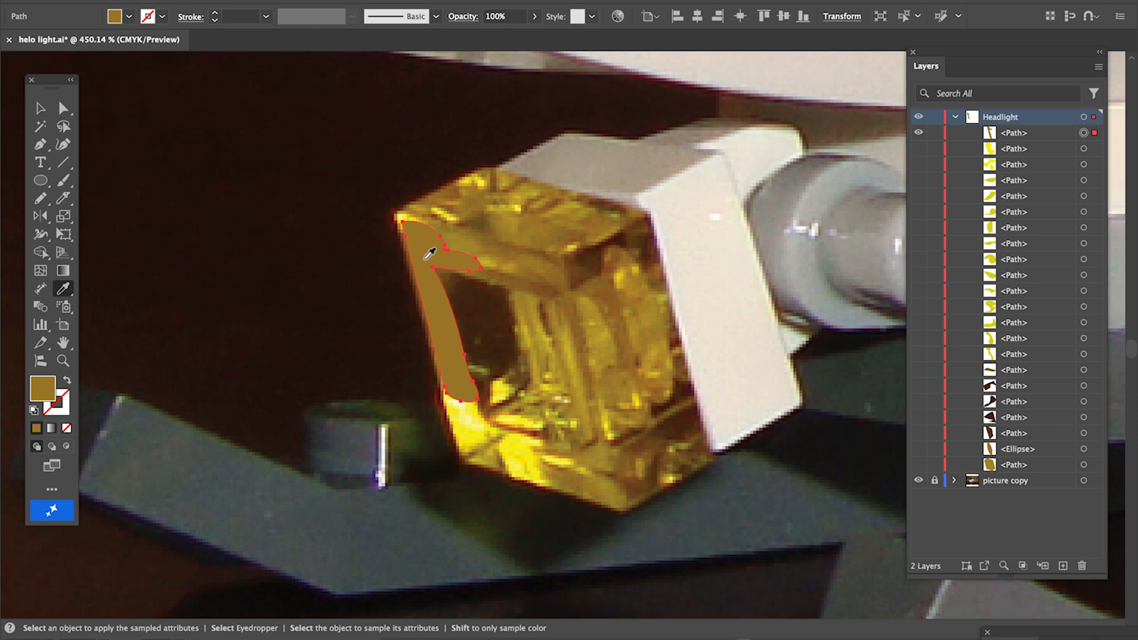
key("super+z")
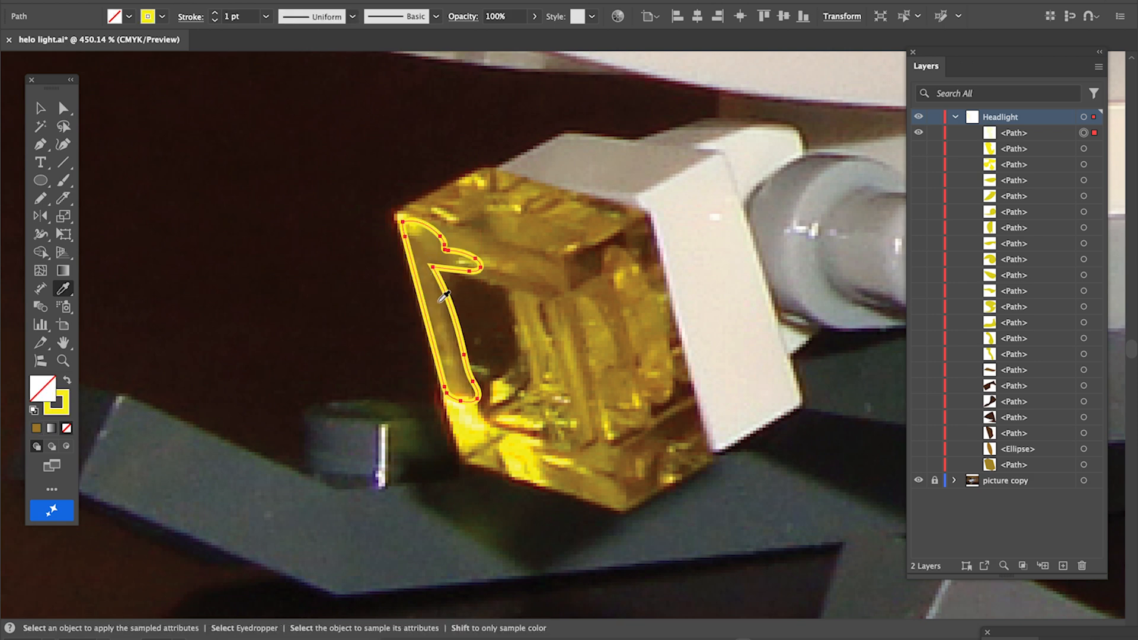
left_click(447, 322)
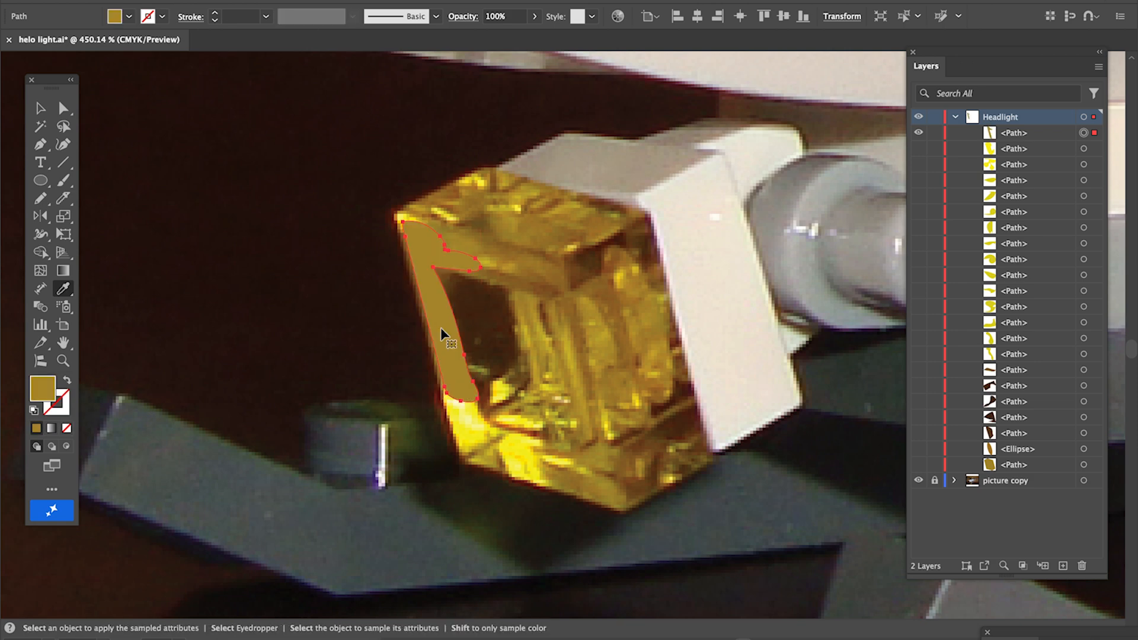
key("super+z")
left_click(454, 360)
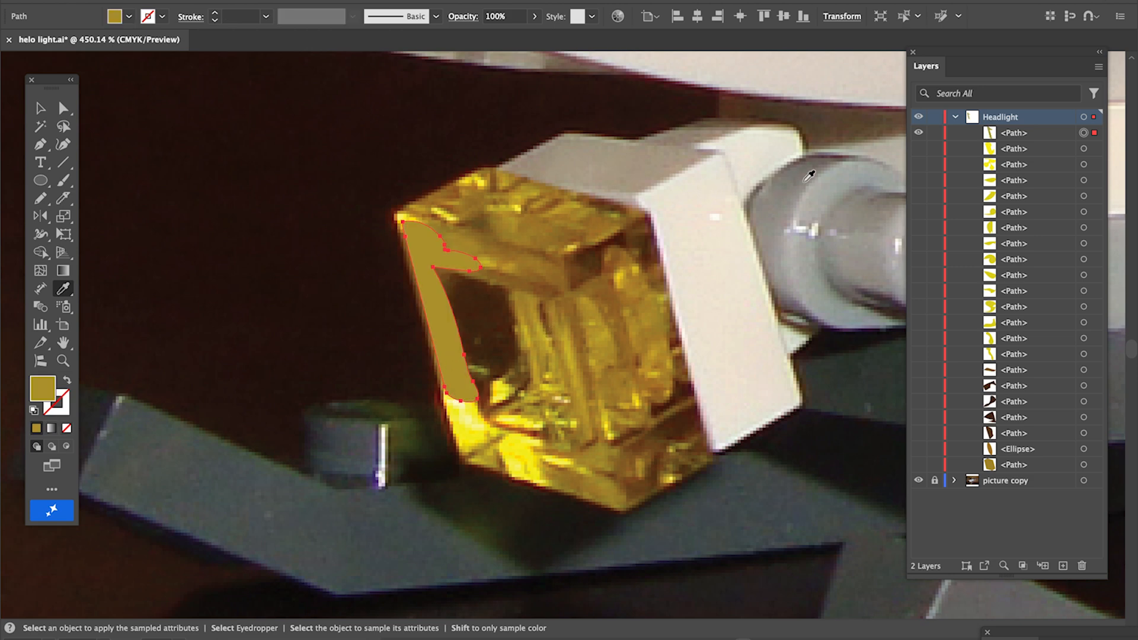
left_click(919, 134)
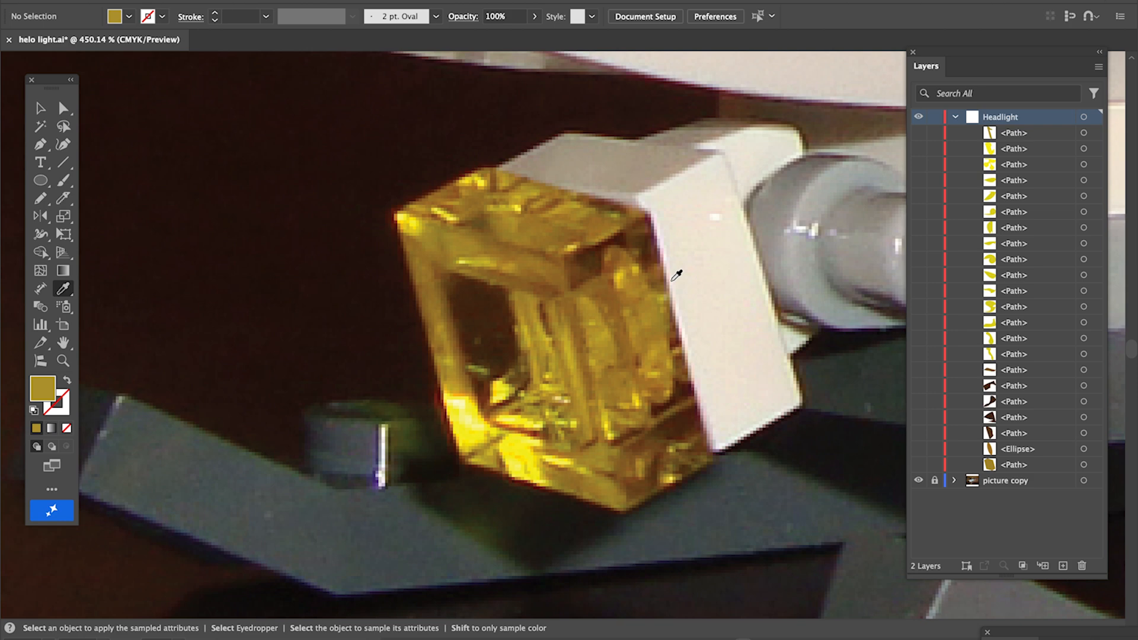
Draw a freeform shape along the headlight's bottom edge and fill it with a dark gold sampled from the photo
key("n")
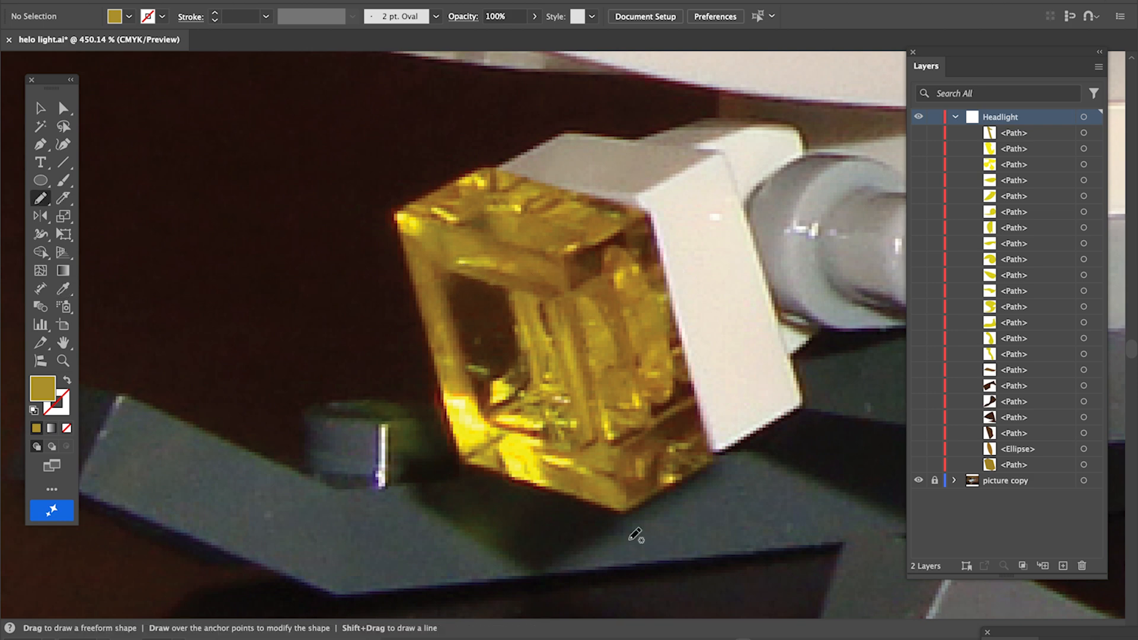
mouse_move(546, 457)
left_mouse_down()
mouse_move(547, 483)
mouse_move(629, 494)
mouse_move(618, 476)
mouse_move(597, 476)
mouse_move(620, 453)
mouse_move(603, 443)
mouse_move(558, 450)
mouse_move(547, 457)
mouse_move(586, 471)
mouse_move(561, 486)
mouse_move(541, 454)
left_mouse_up()
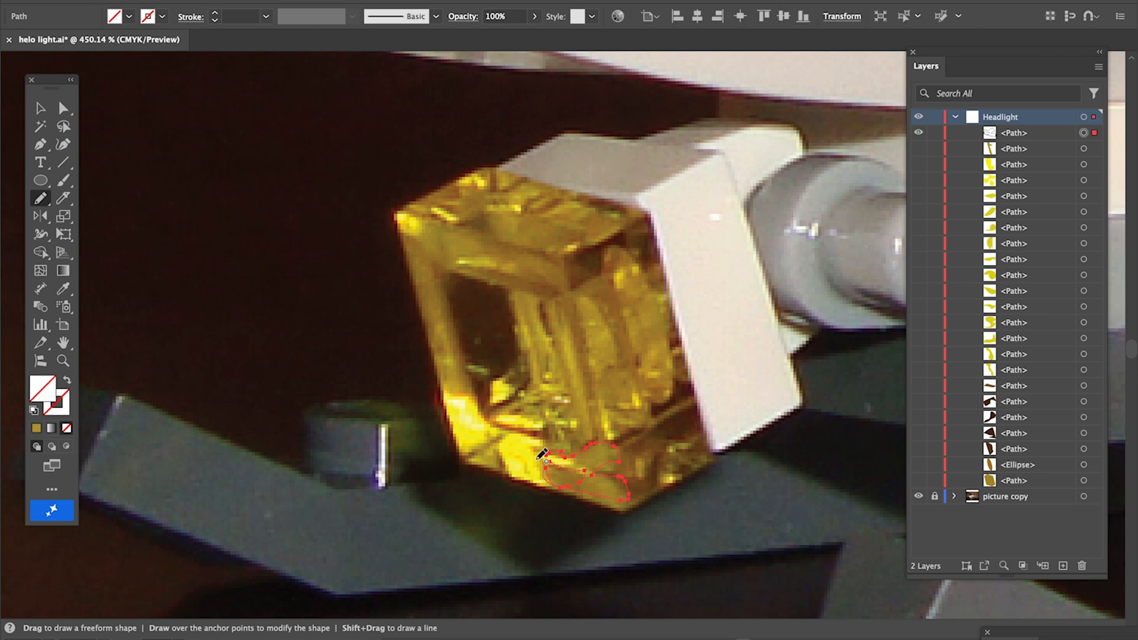
key("i")
left_click(617, 481)
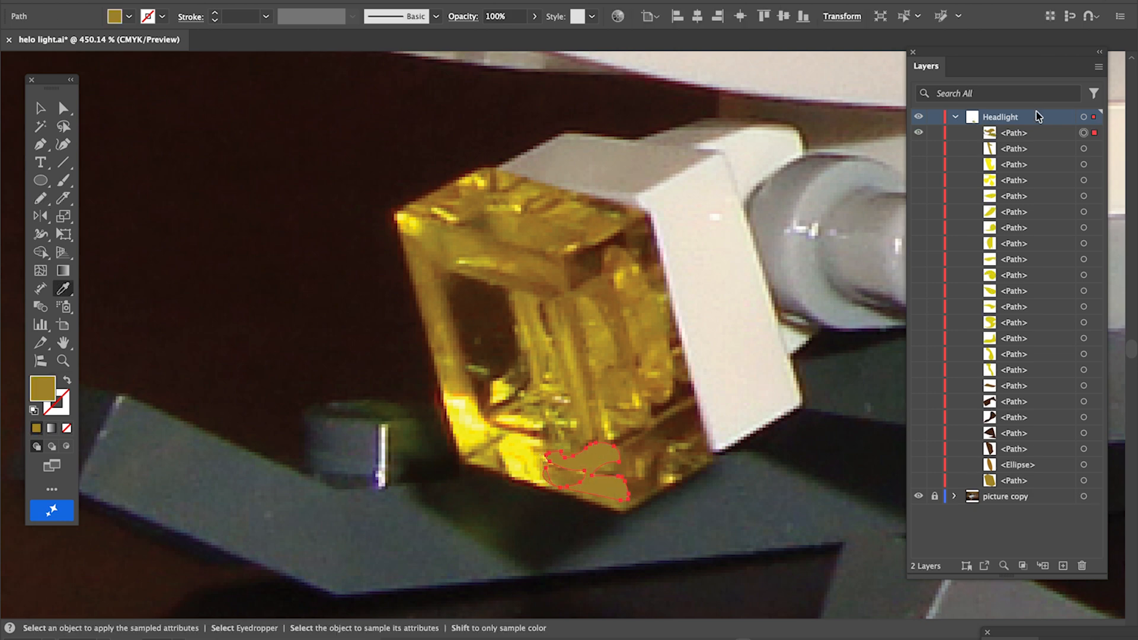
Show all headlight shapes and zoom out and back in to check them against the photo
left_click_drag(919, 149, 922, 483)
scroll(794, 408, "down", 8)
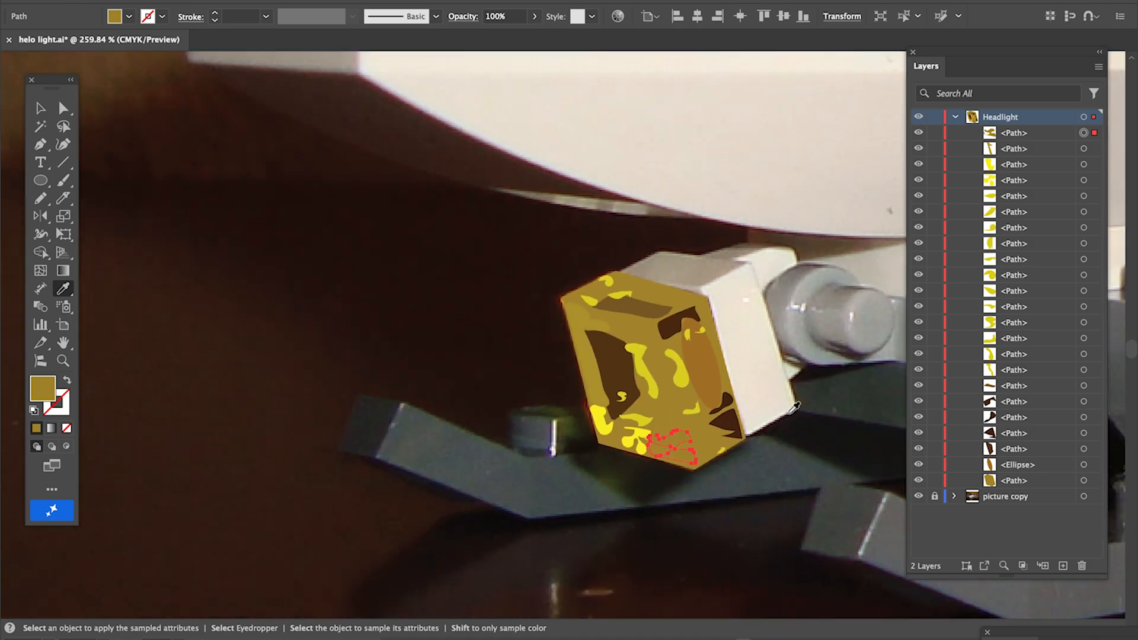
scroll(794, 408, "right", 5)
scroll(794, 407, "down", 3)
scroll(794, 408, "down", 2)
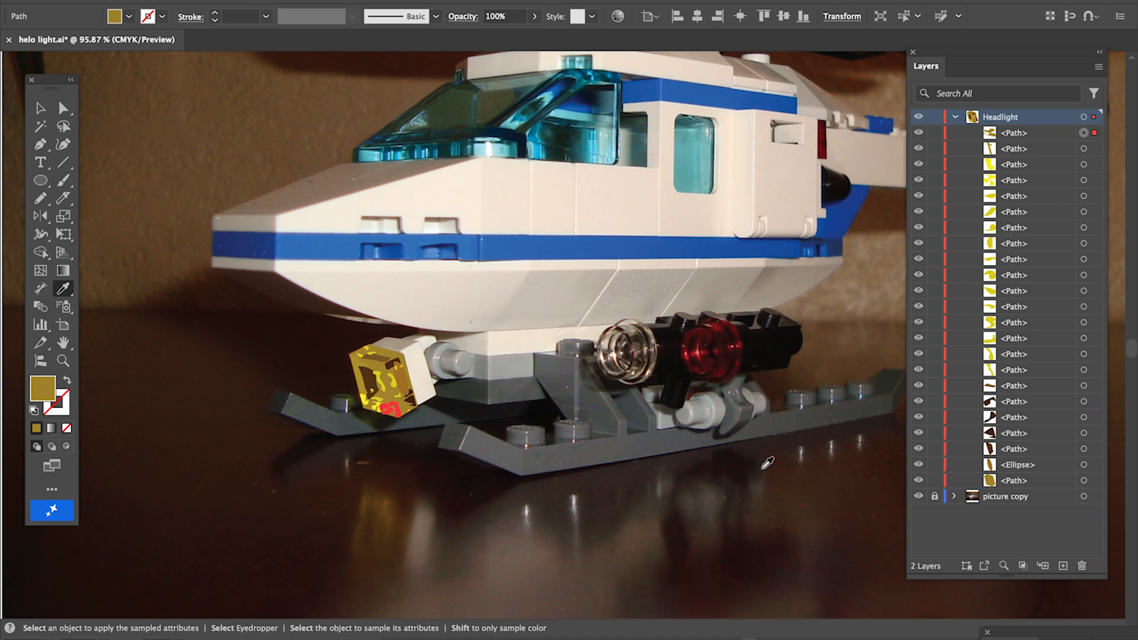
left_click(63, 360)
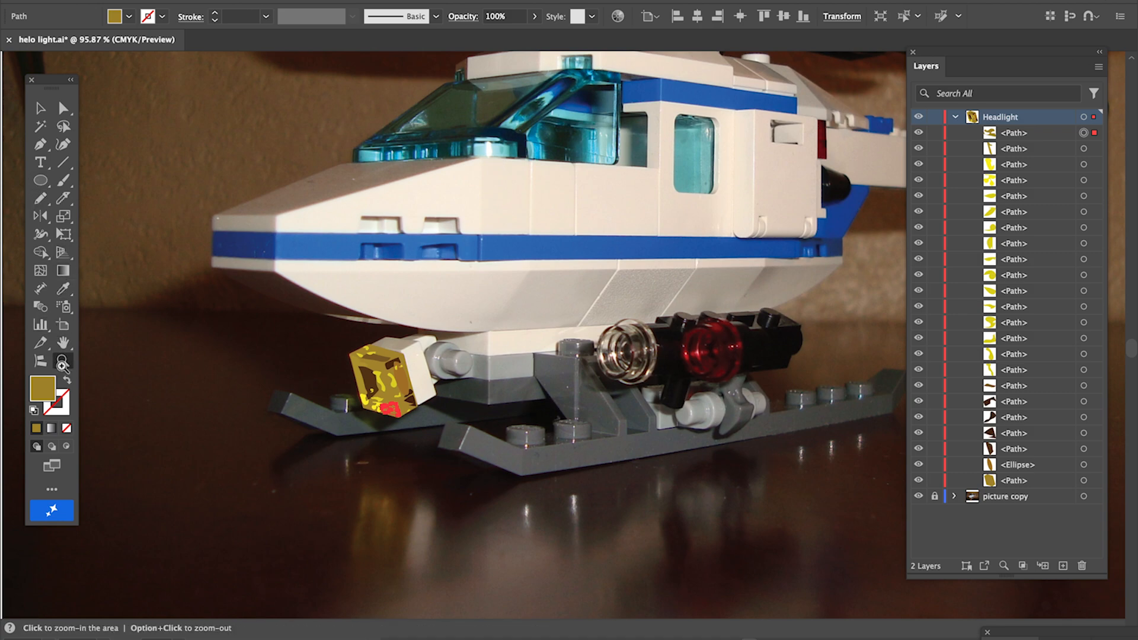
left_click_drag(369, 340, 427, 406)
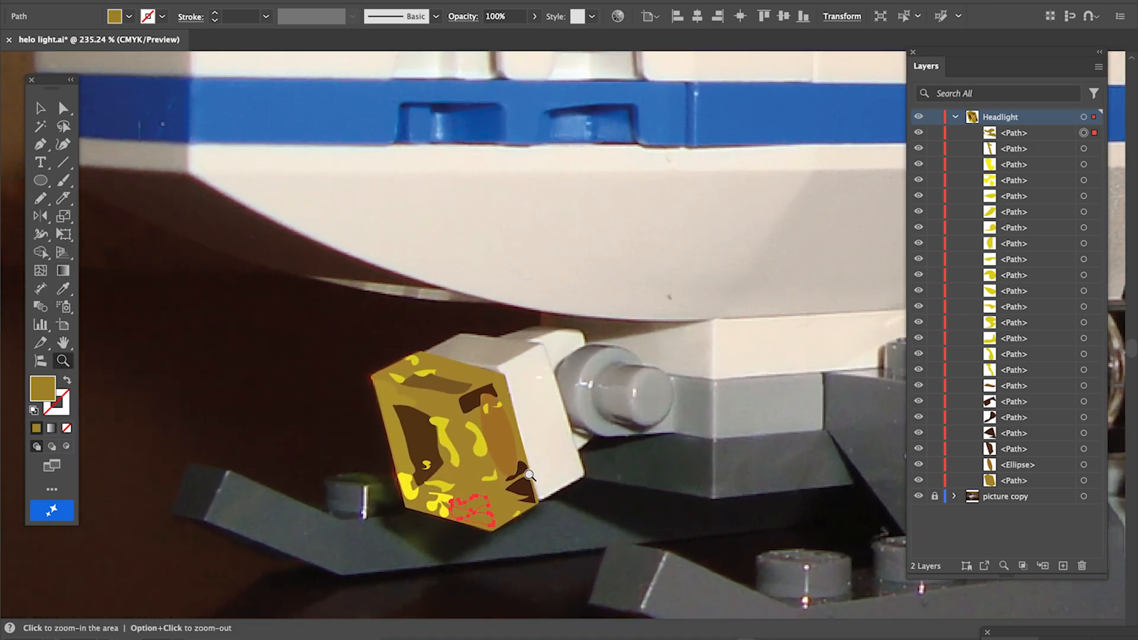
scroll(449, 403, "down", 4)
scroll(448, 402, "left", 1)
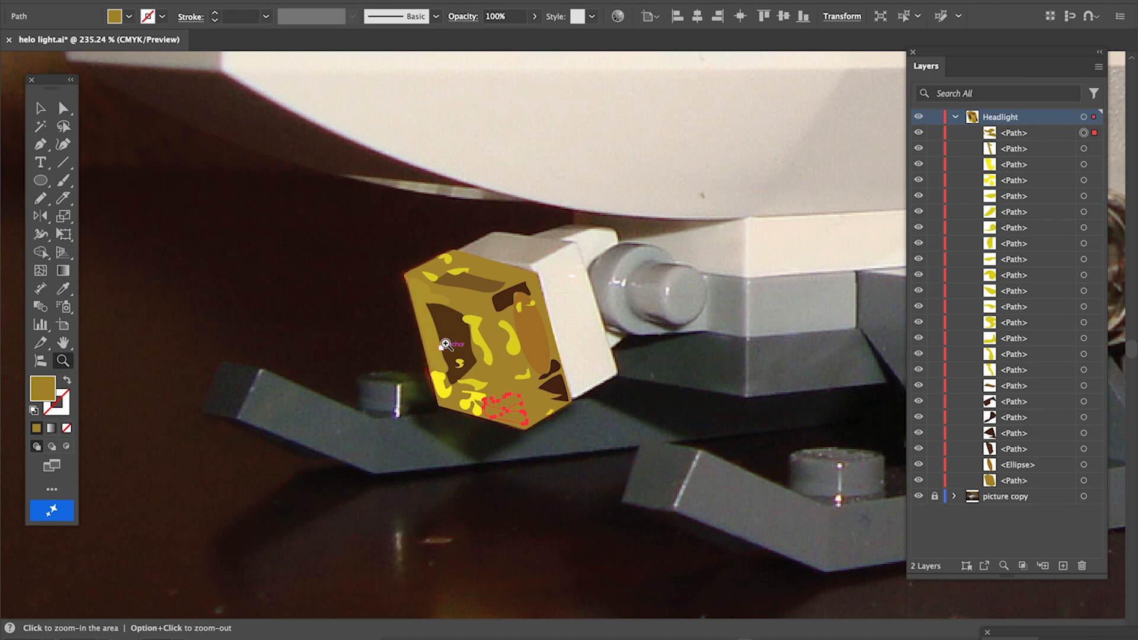